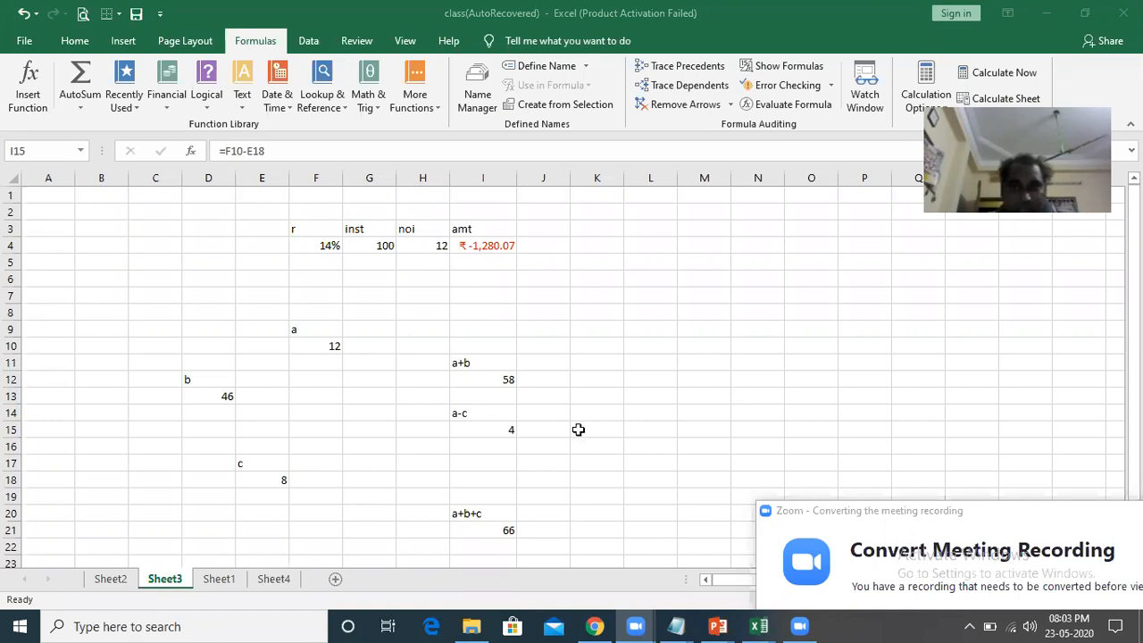
# - Trace the precedents of the a+b, a-c and a+b+c results in I12, I15 and I21, and clear the arrows
pyautogui.click(618, 432)
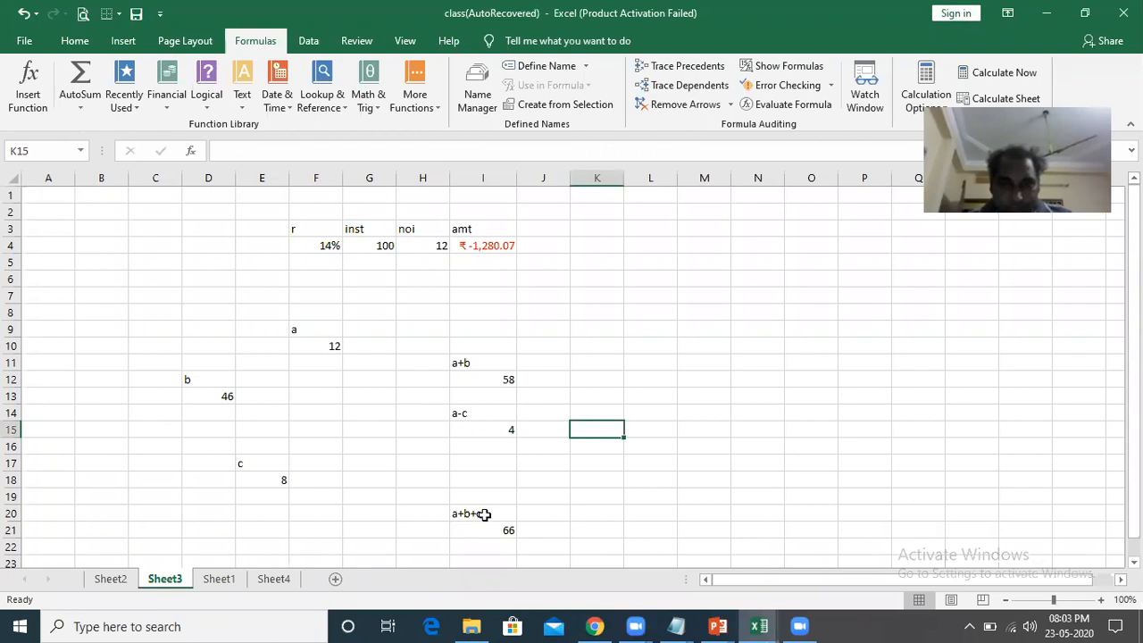
pyautogui.click(505, 378)
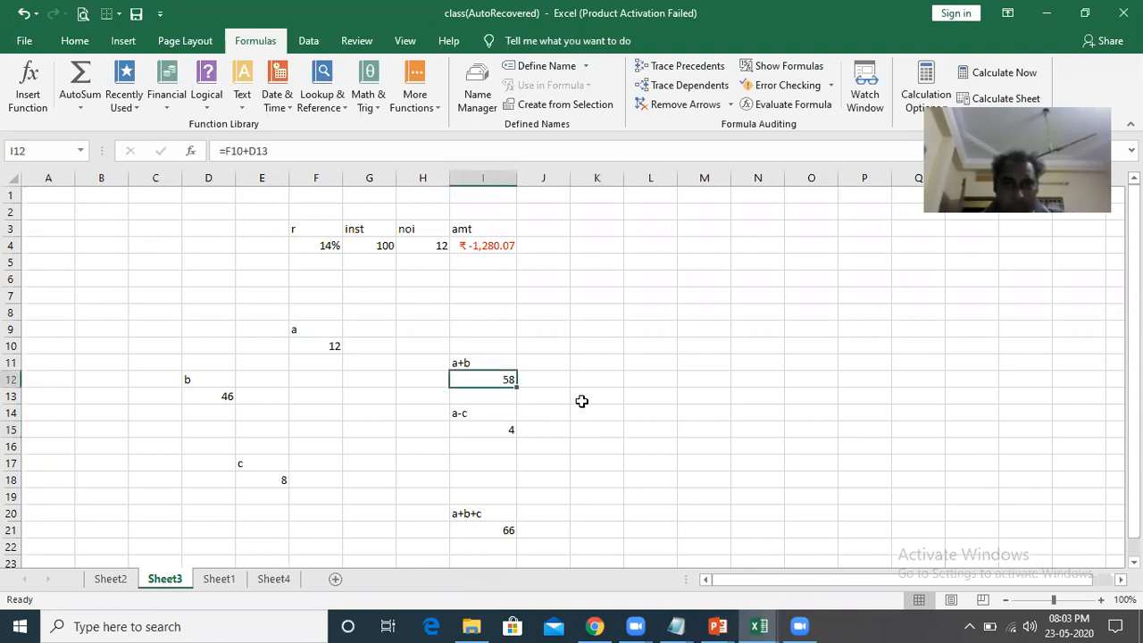
pyautogui.click(678, 71)
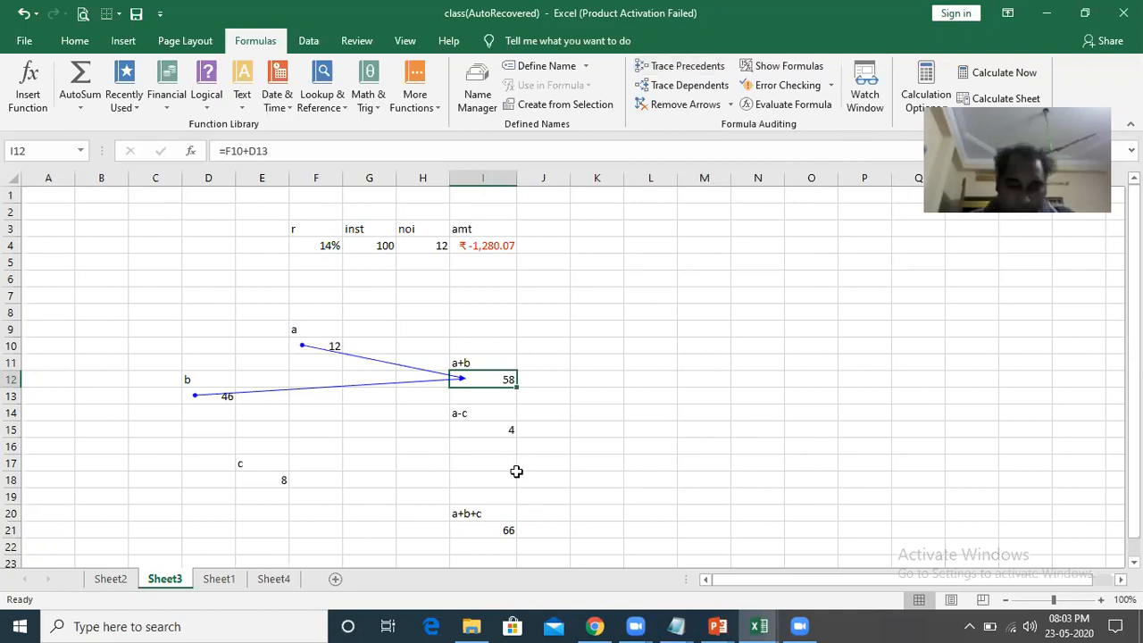
pyautogui.click(505, 427)
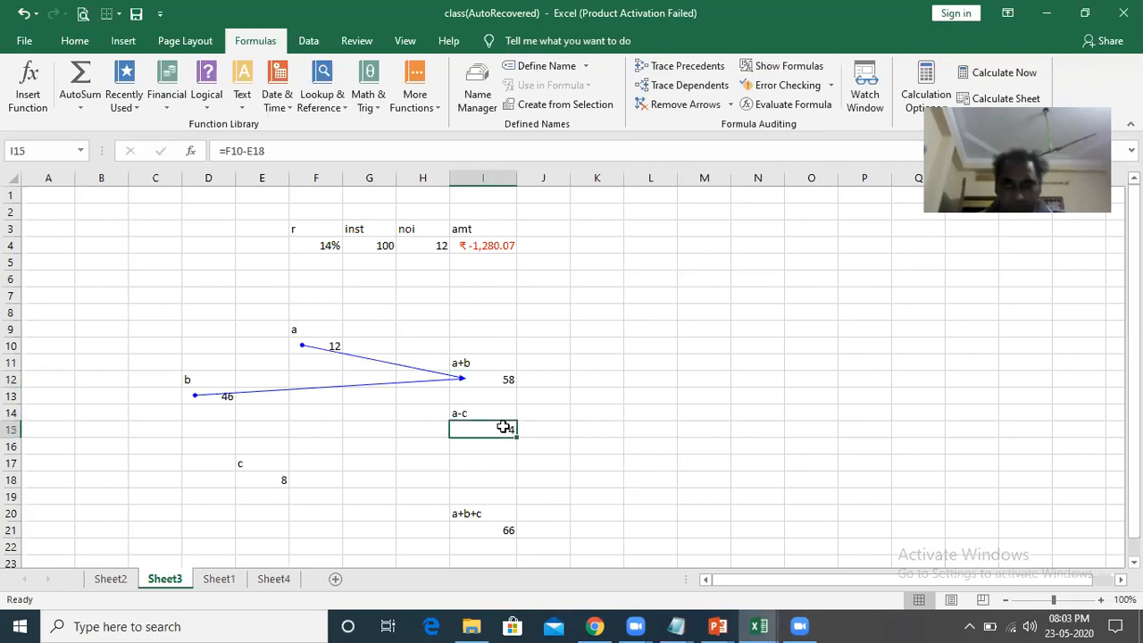
pyautogui.click(679, 69)
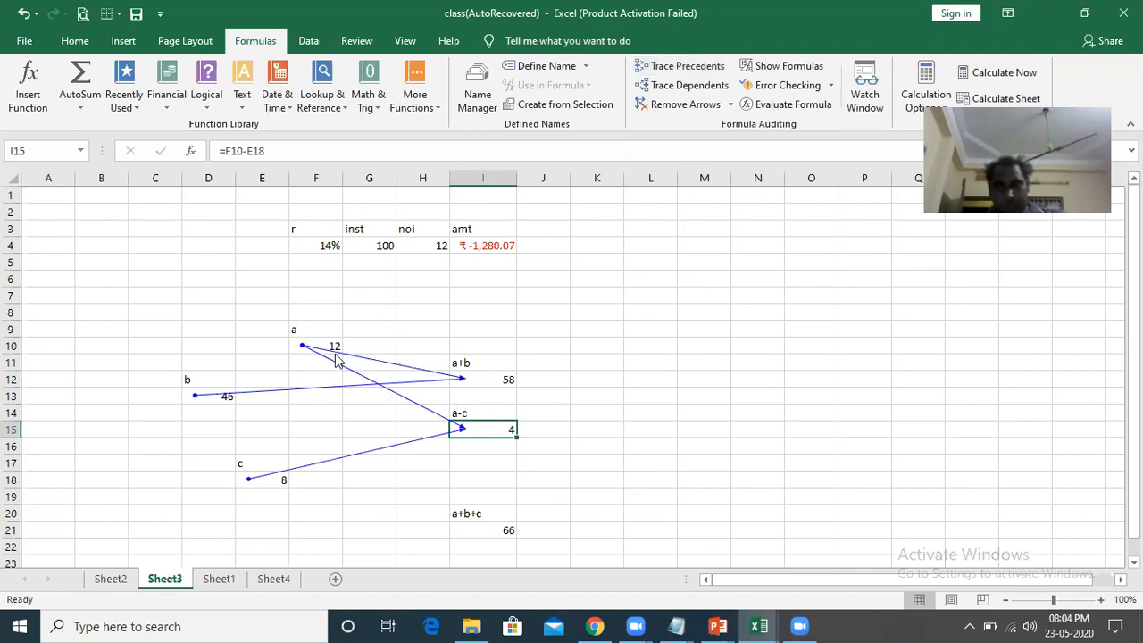
pyautogui.click(505, 529)
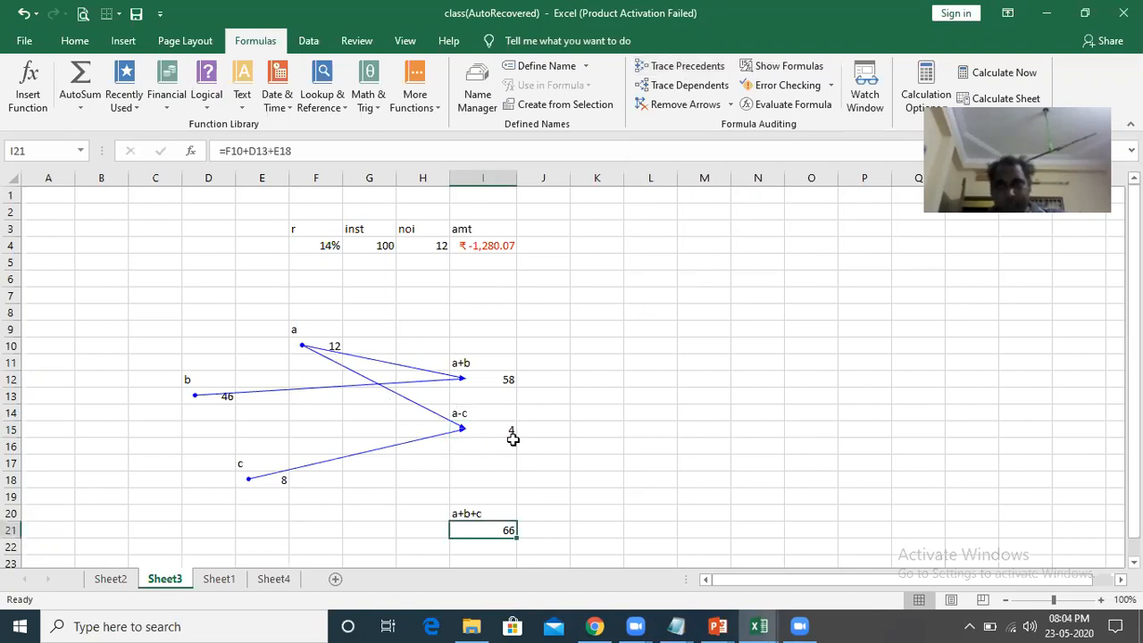
pyautogui.click(681, 69)
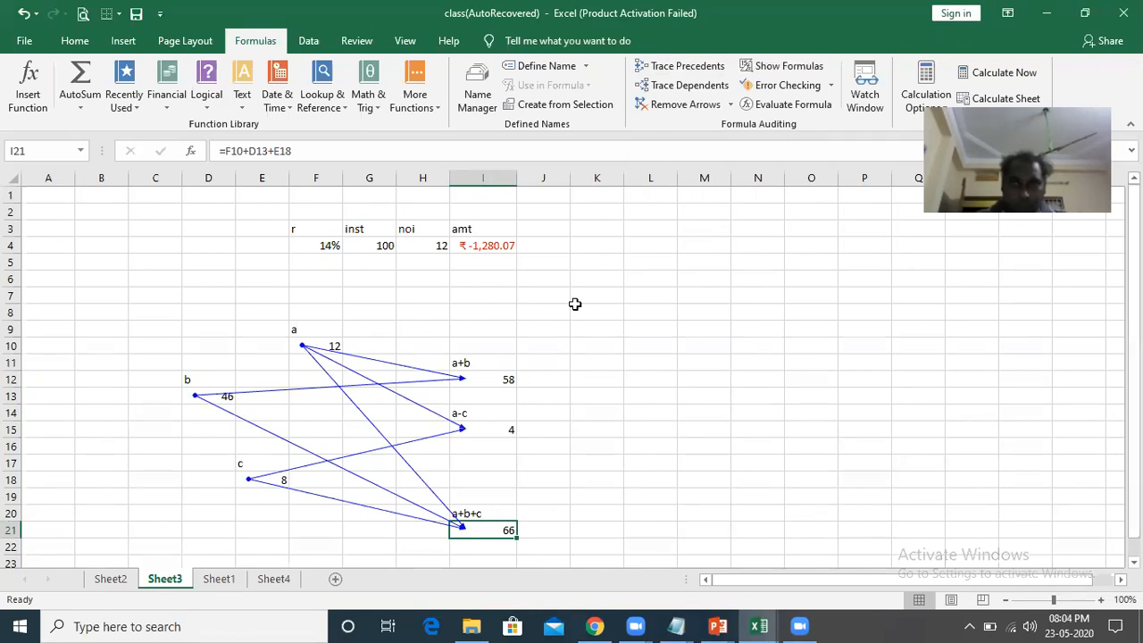
pyautogui.click(681, 105)
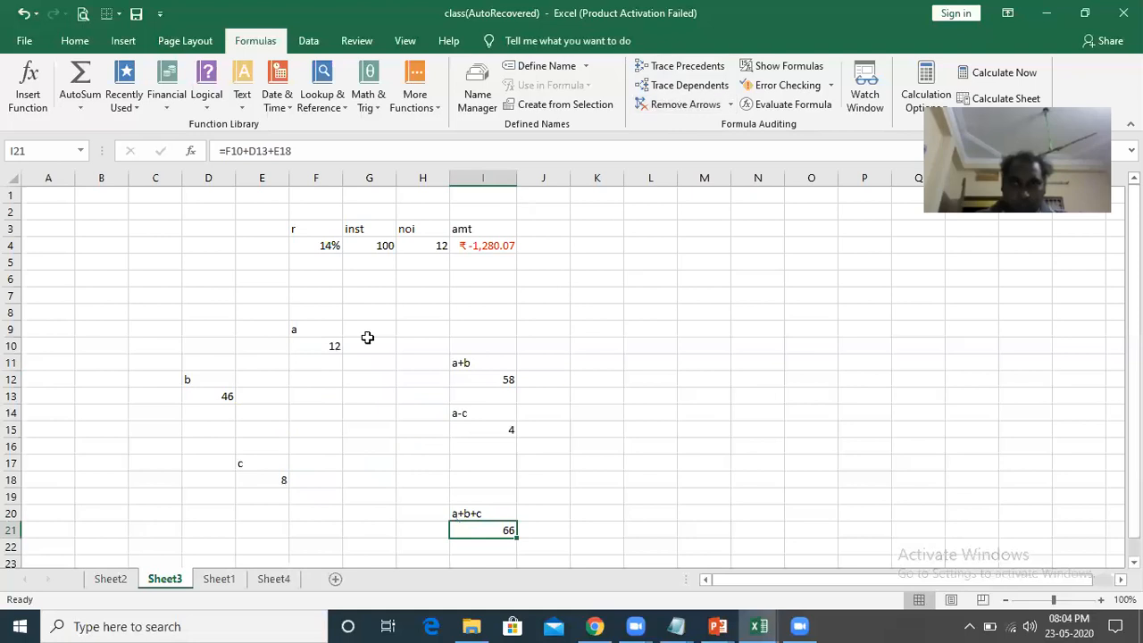
# - Trace the dependents of the b, a and c values in D13, F10 and E18, and remove all arrows
pyautogui.click(219, 396)
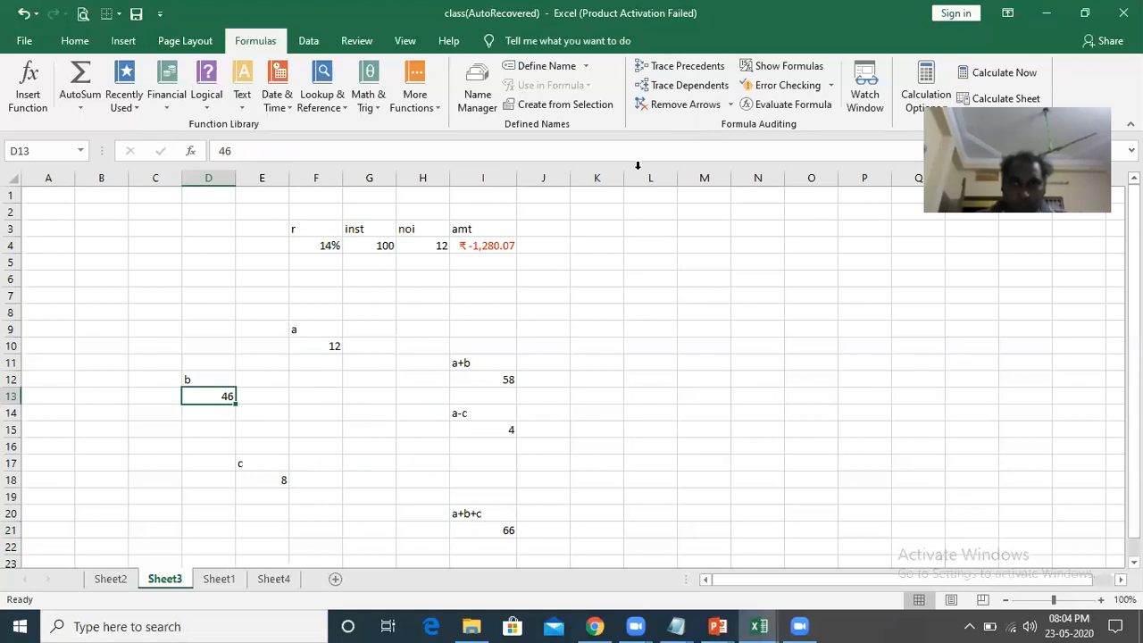
pyautogui.click(669, 89)
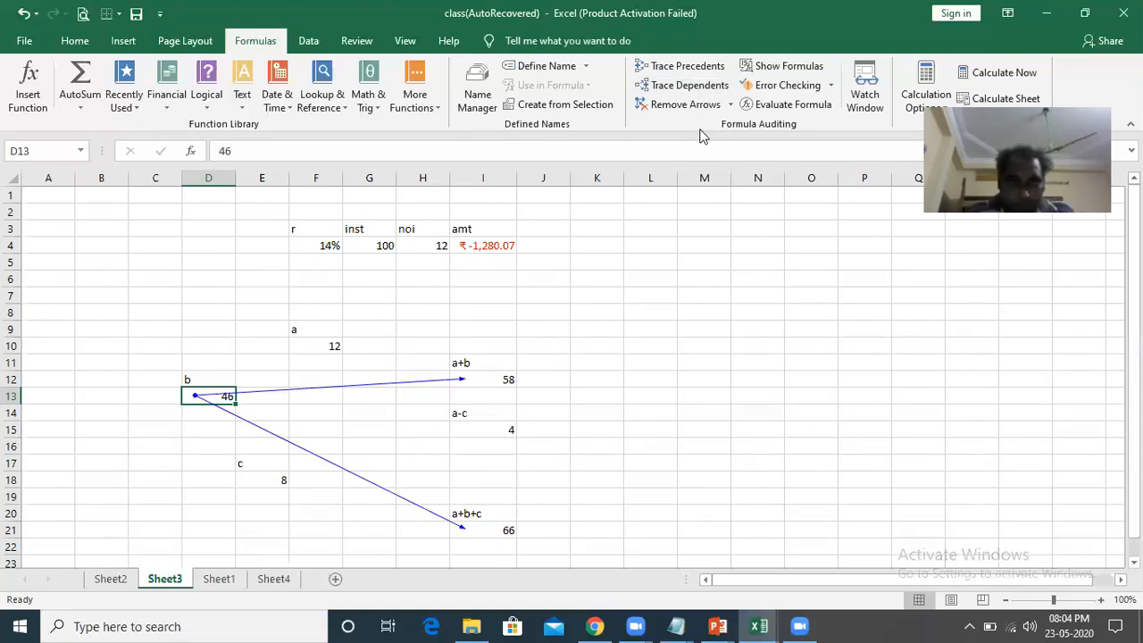
pyautogui.click(333, 353)
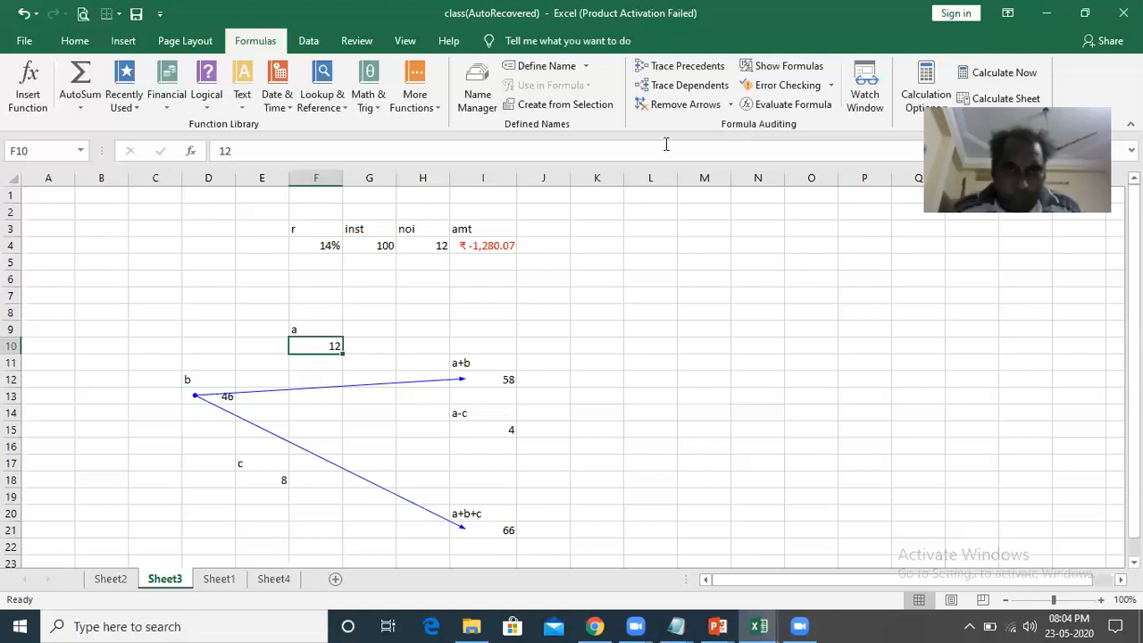
pyautogui.click(696, 93)
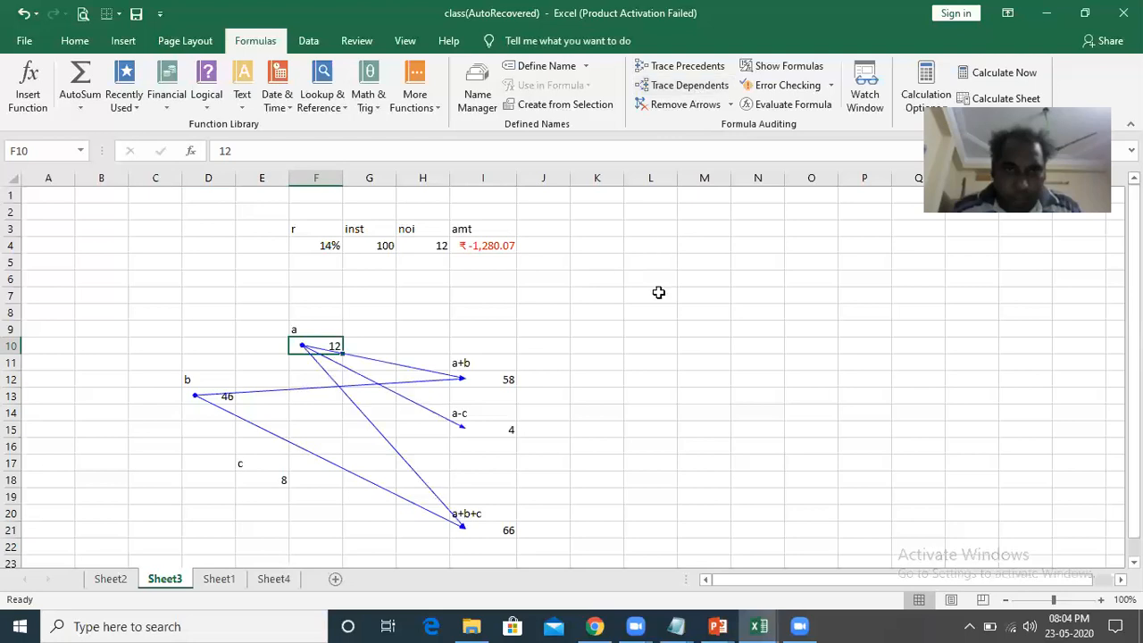
pyautogui.click(260, 475)
pyautogui.click(690, 86)
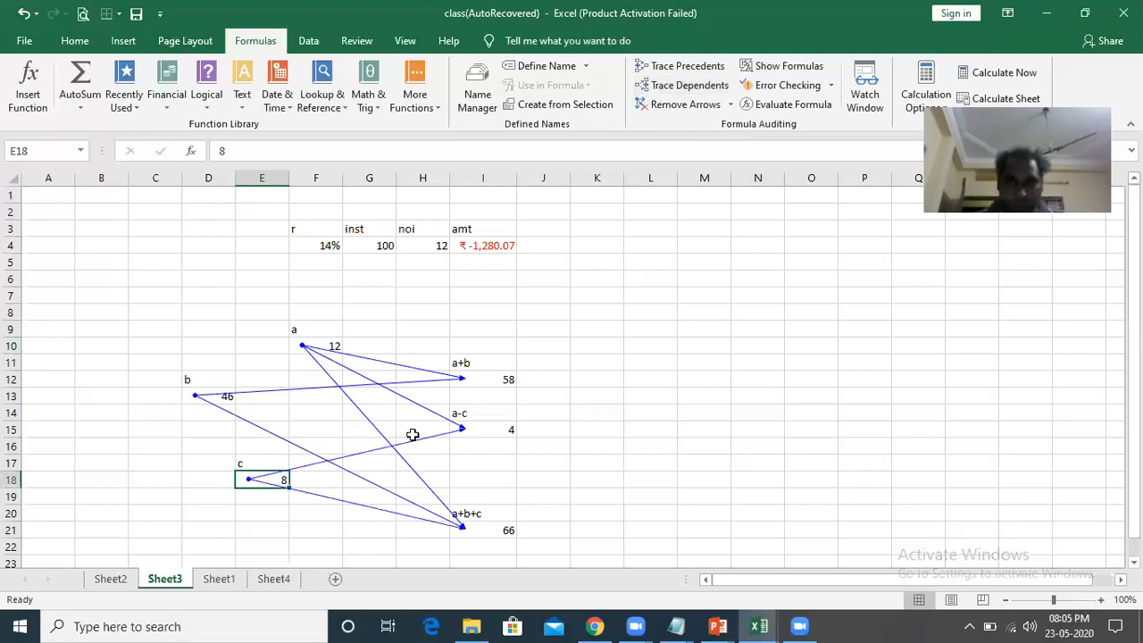
pyautogui.click(684, 67)
pyautogui.click(667, 109)
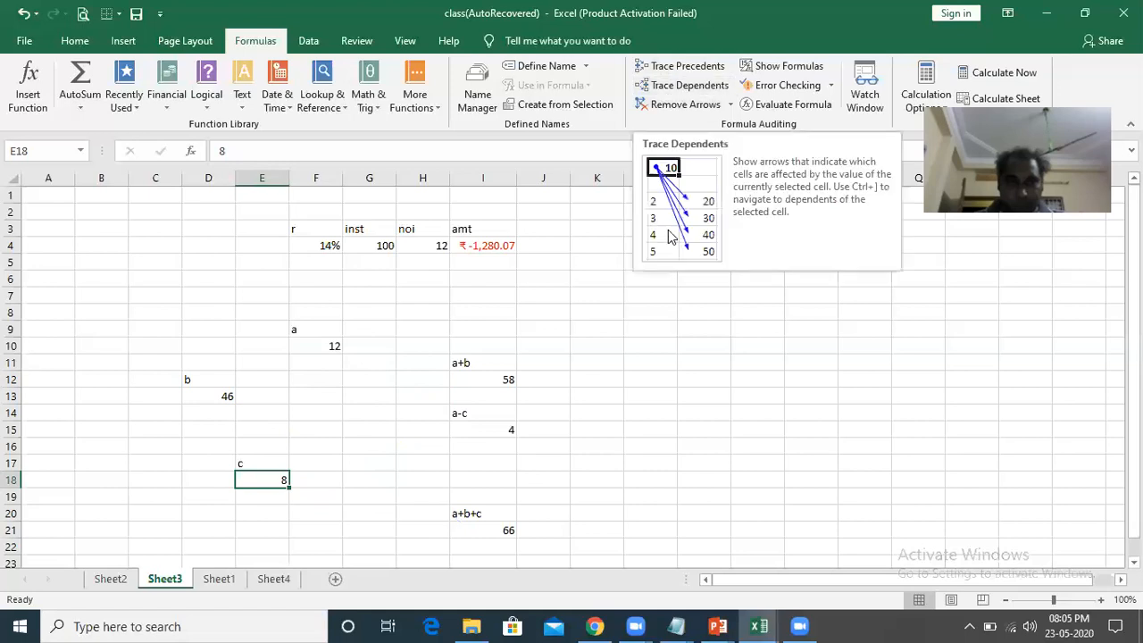
# - Trace the precedents of I12 and the dependents of E18 together, and remove the arrows from the sheet
pyautogui.click(492, 382)
pyautogui.click(676, 67)
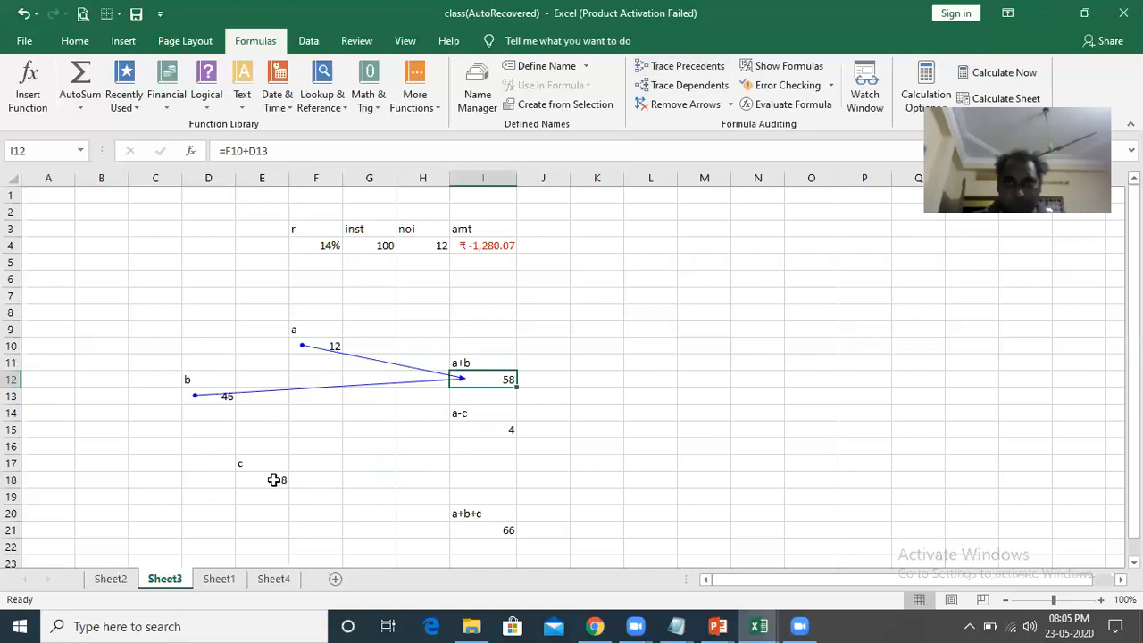
pyautogui.click(275, 480)
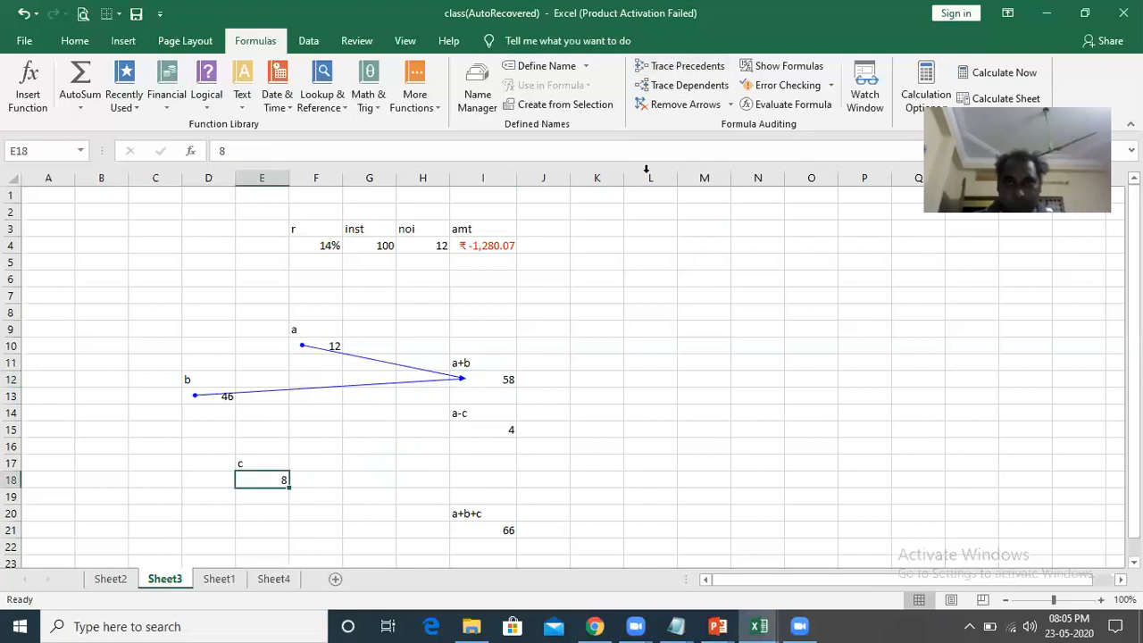
pyautogui.click(691, 86)
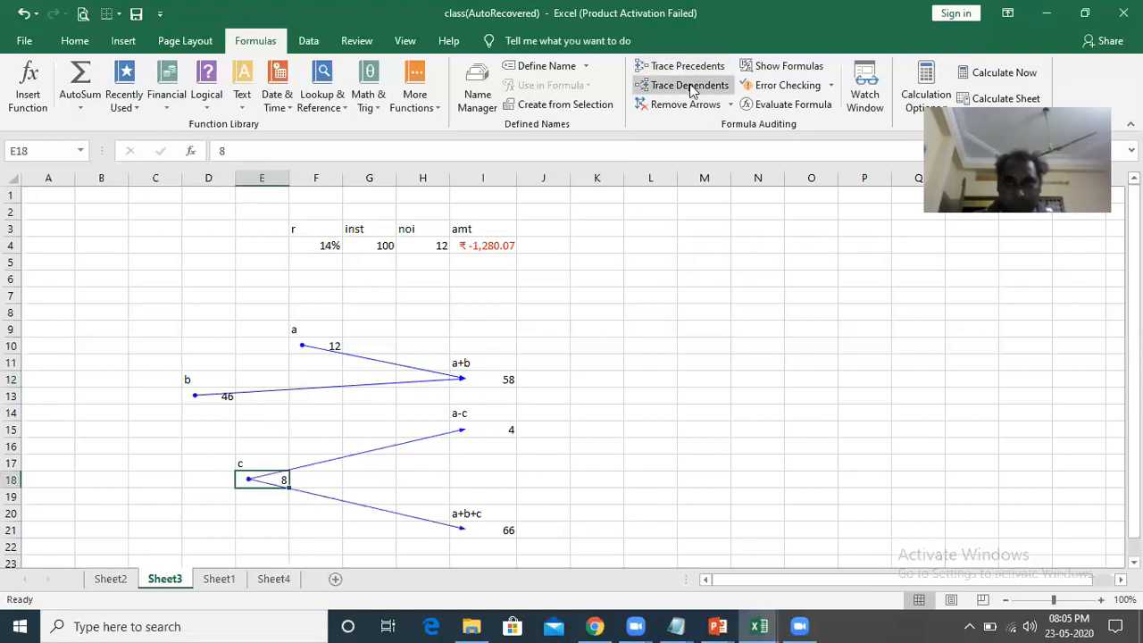
pyautogui.click(652, 367)
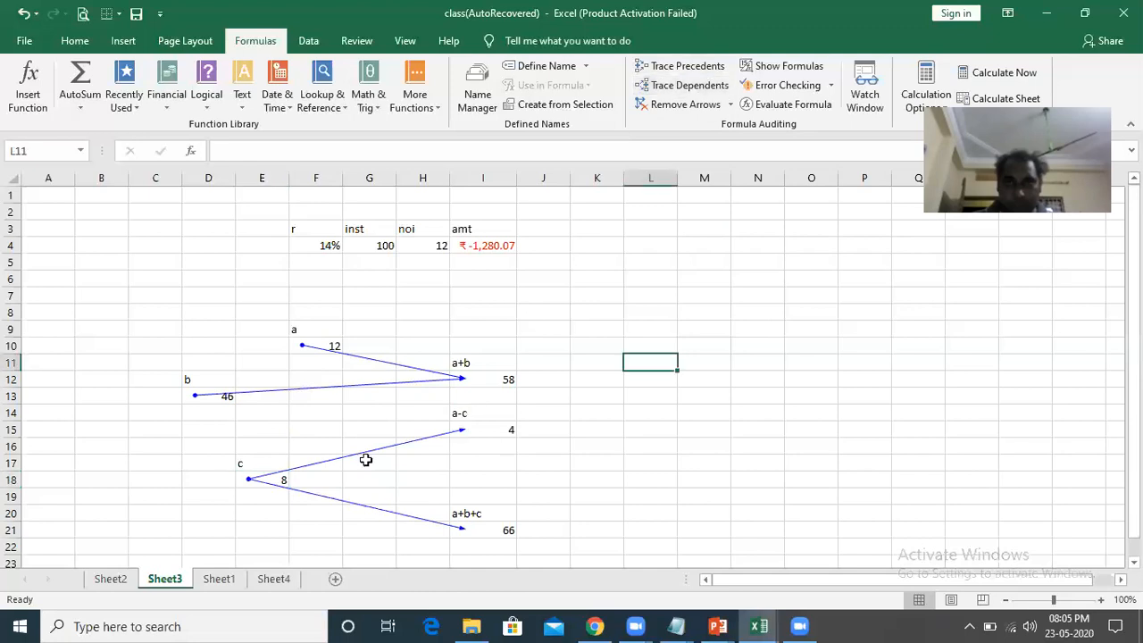
pyautogui.click(701, 66)
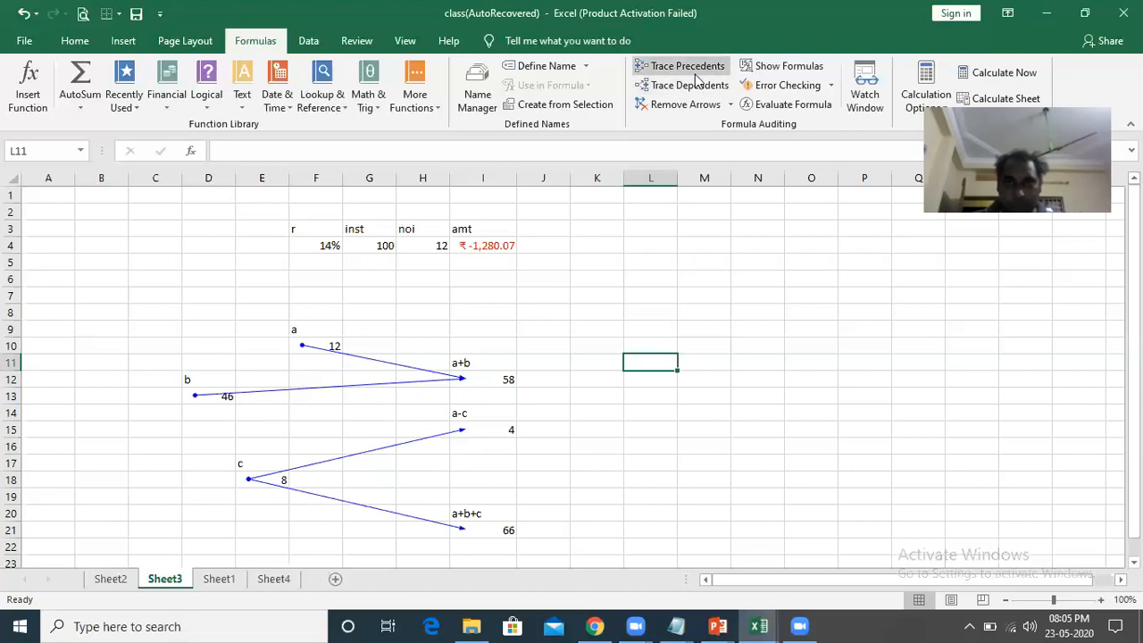
pyautogui.click(684, 109)
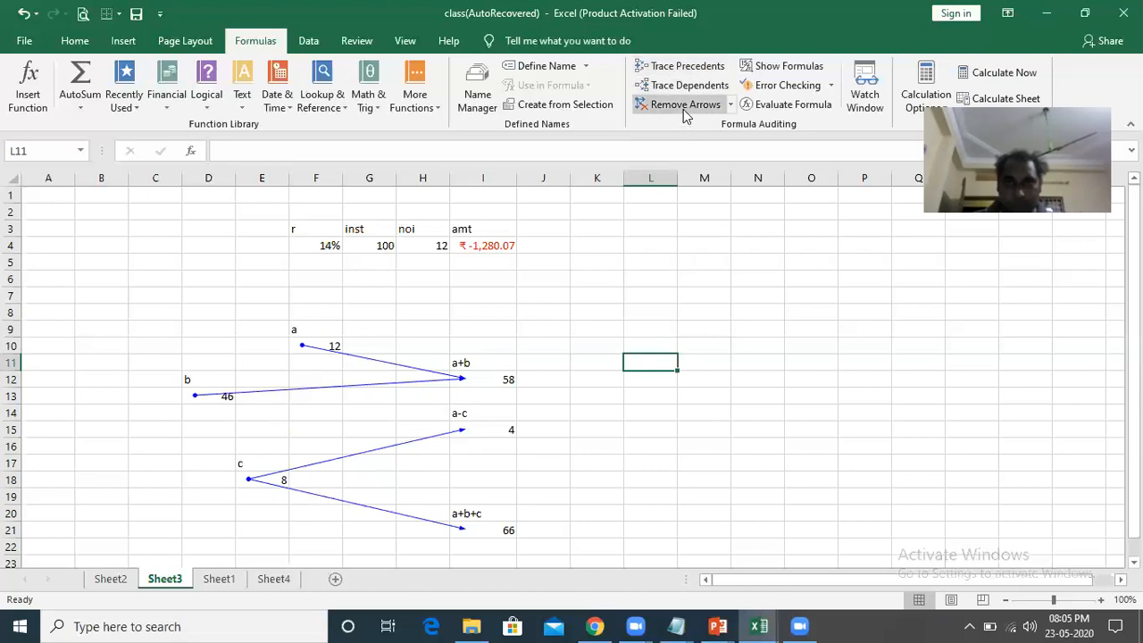
# - Inspect the a+b and a-c result cells and display the sheet's formulas in place of their results
pyautogui.click(556, 346)
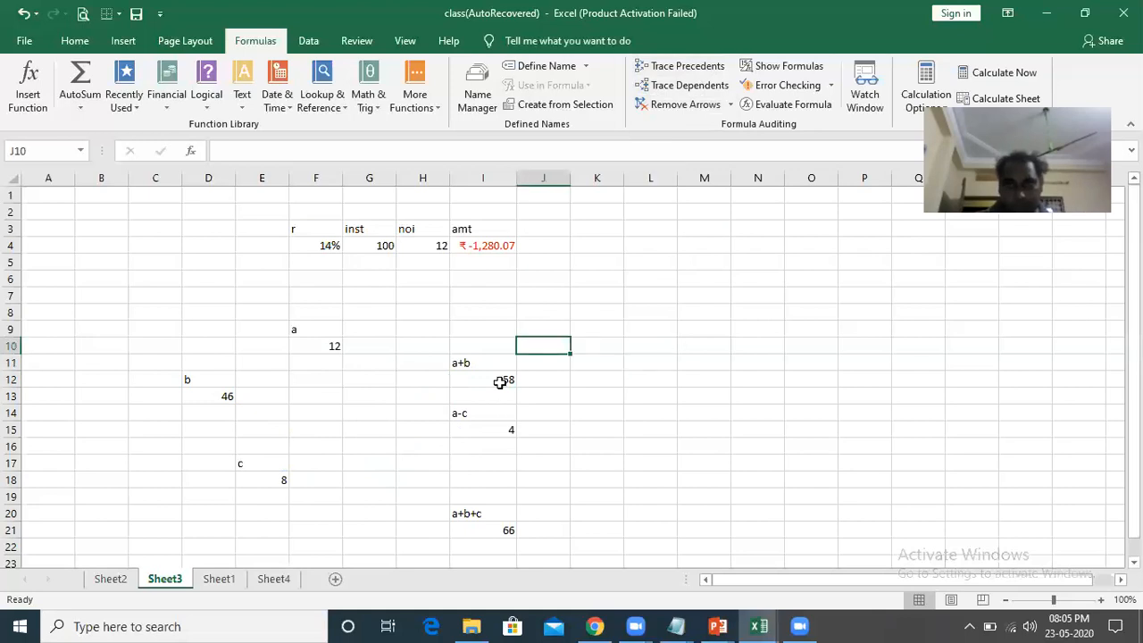
pyautogui.click(500, 382)
pyautogui.click(485, 431)
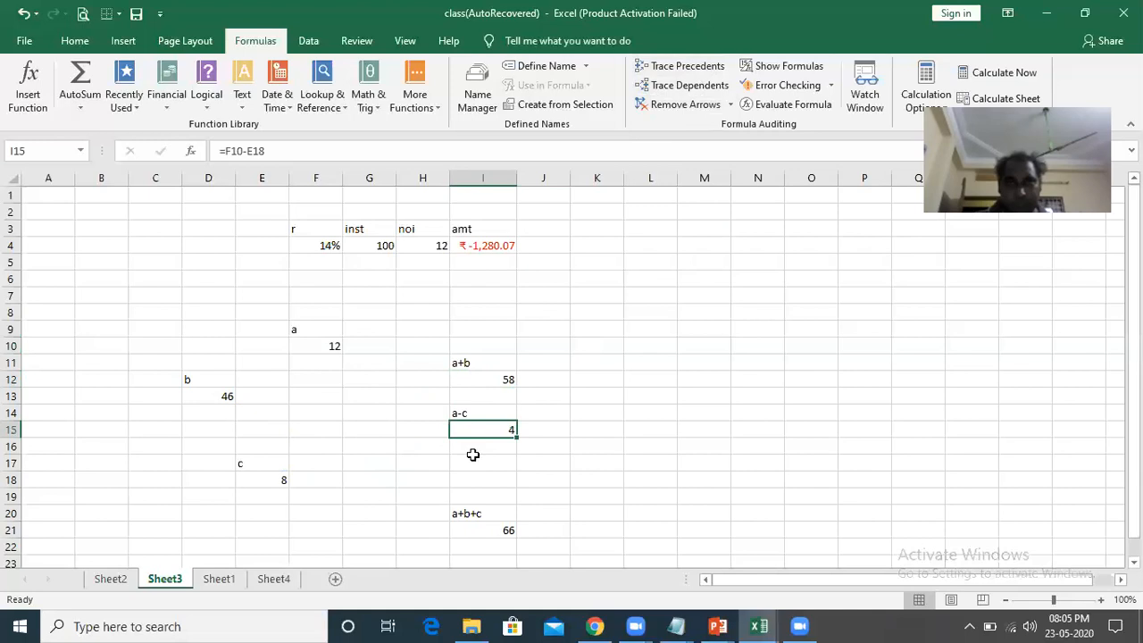
pyautogui.click(494, 362)
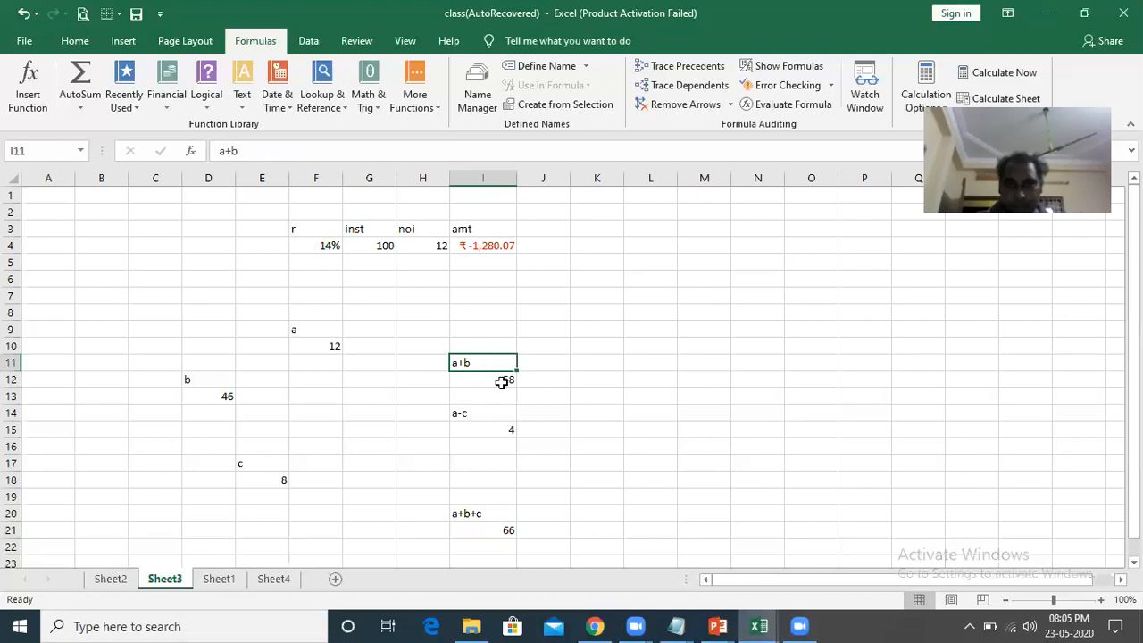
pyautogui.press('Down')
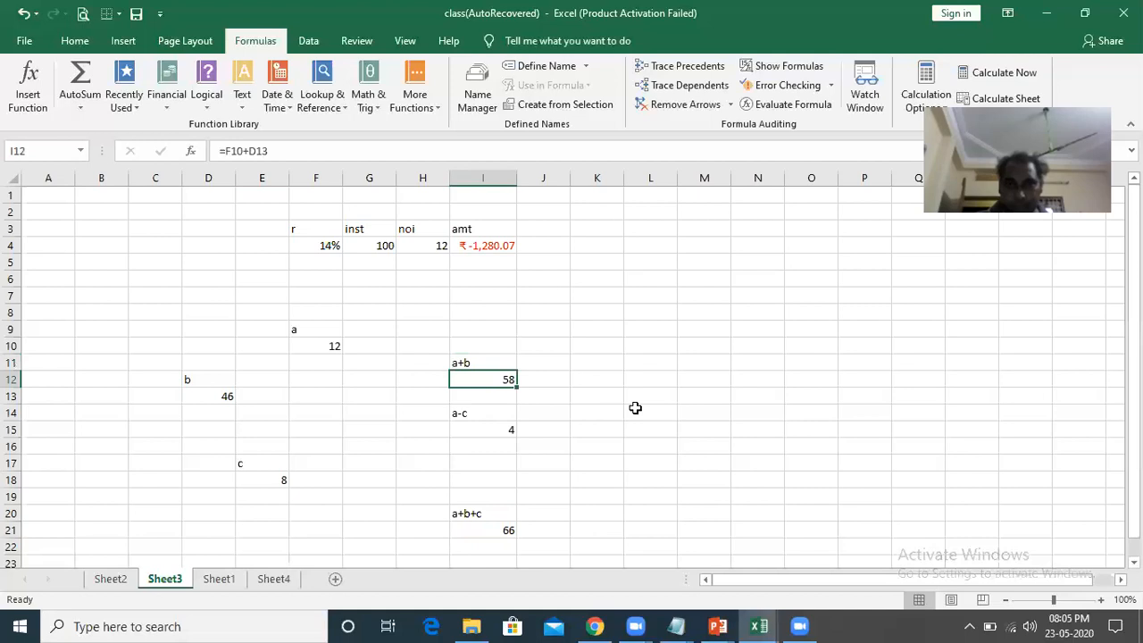
pyautogui.click(801, 67)
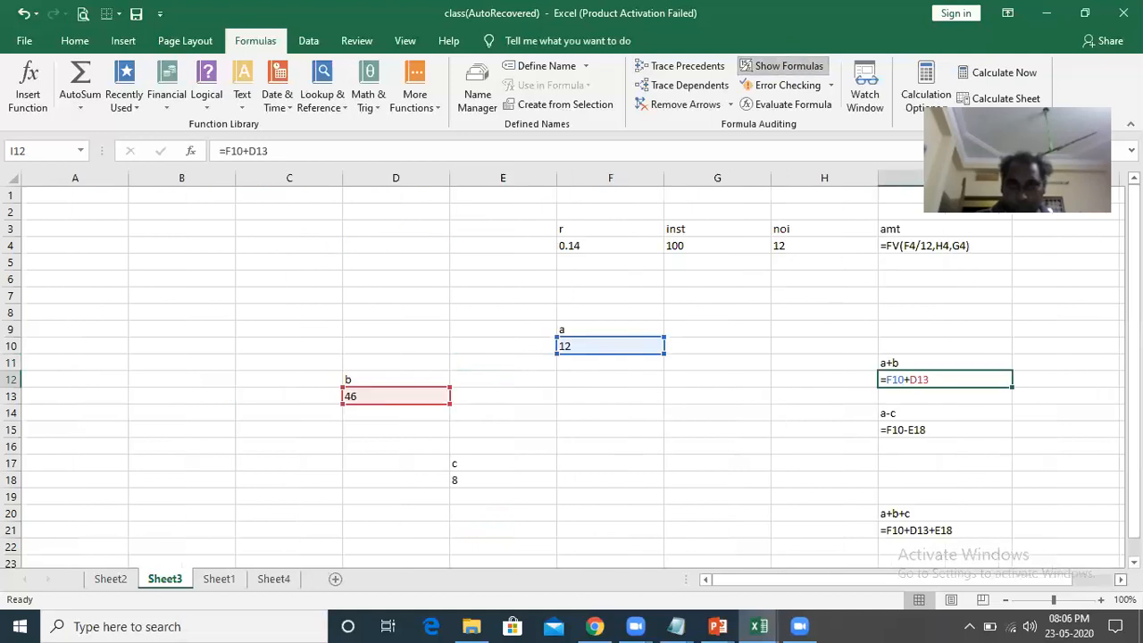
pyautogui.hscroll(4, 997, 562)
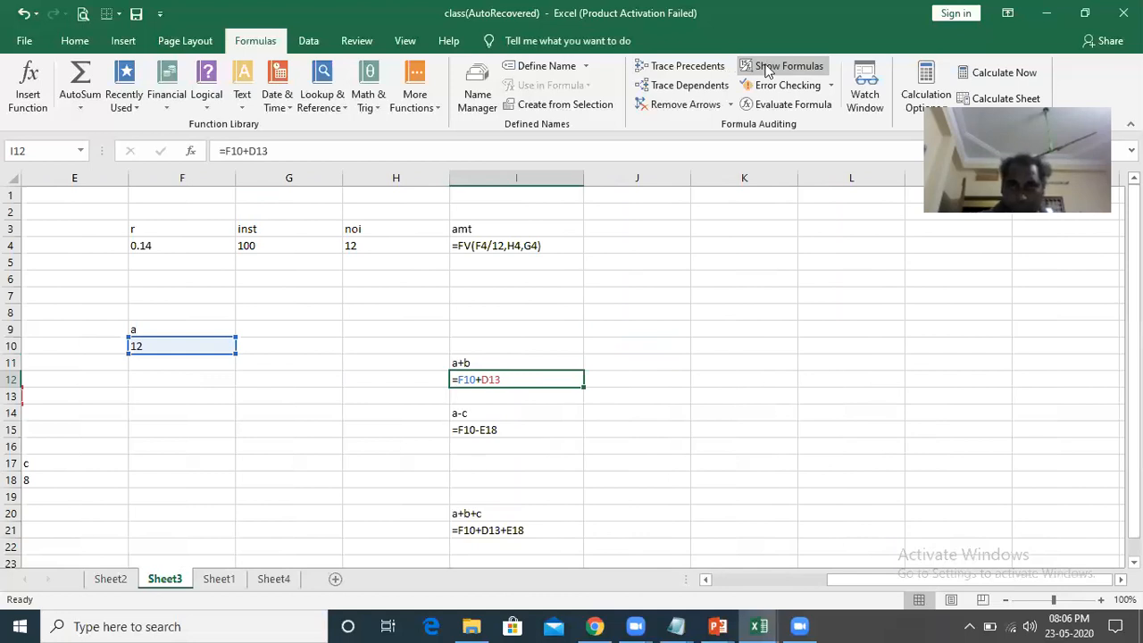
# - Toggle the formula display off and on again, and return the sheet to showing calculated results
pyautogui.hotkey('ctrl', '`')
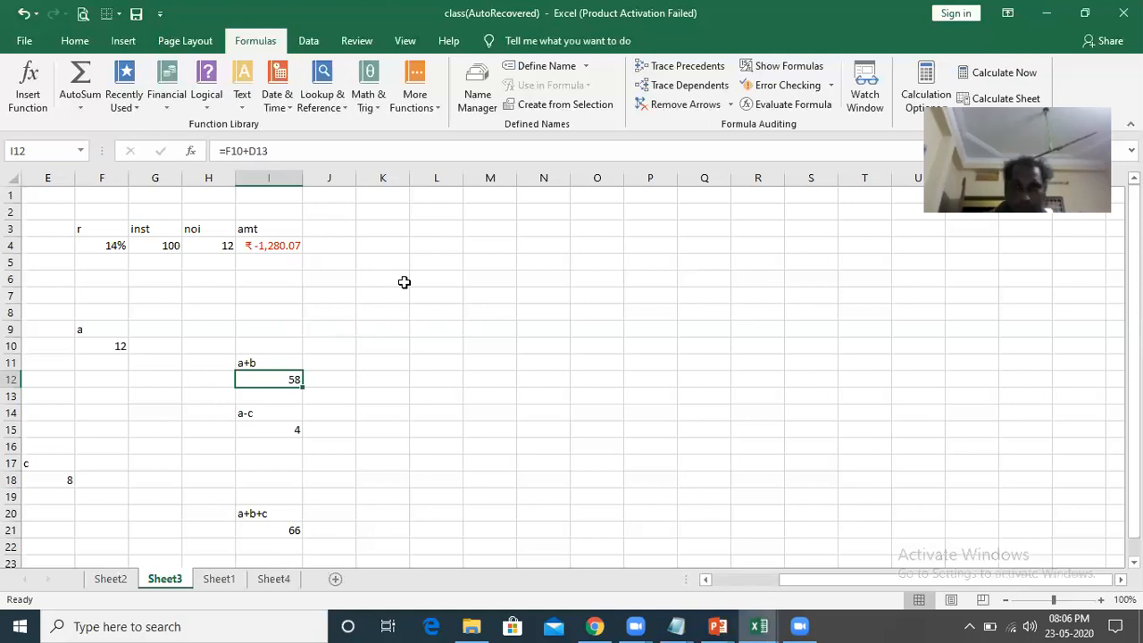
pyautogui.hotkey('ctrl', '`')
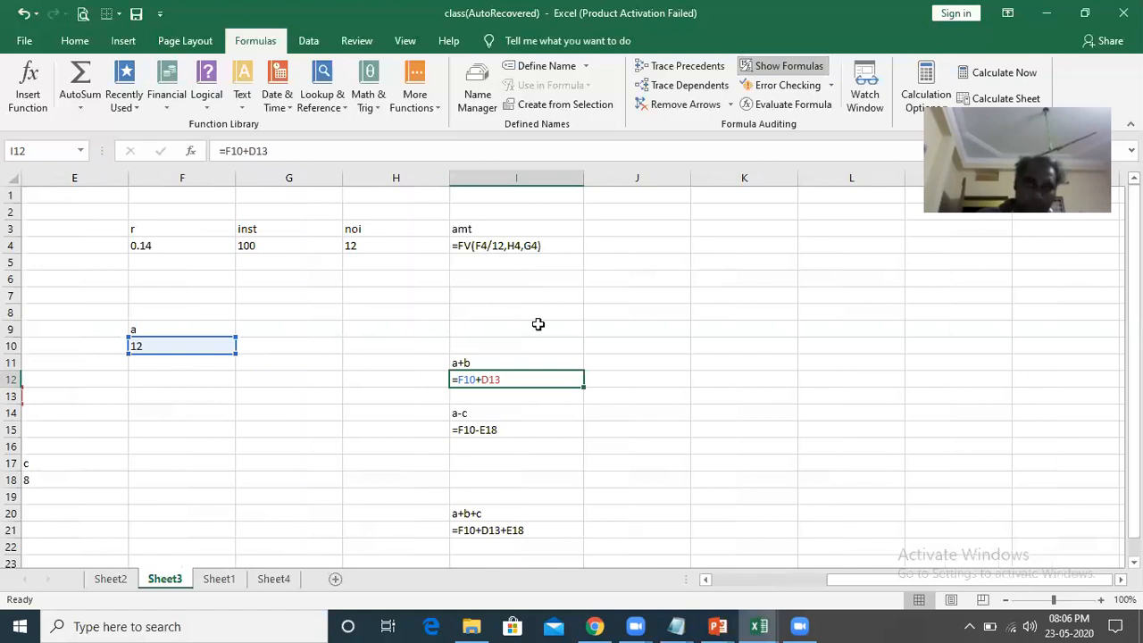
pyautogui.click(779, 69)
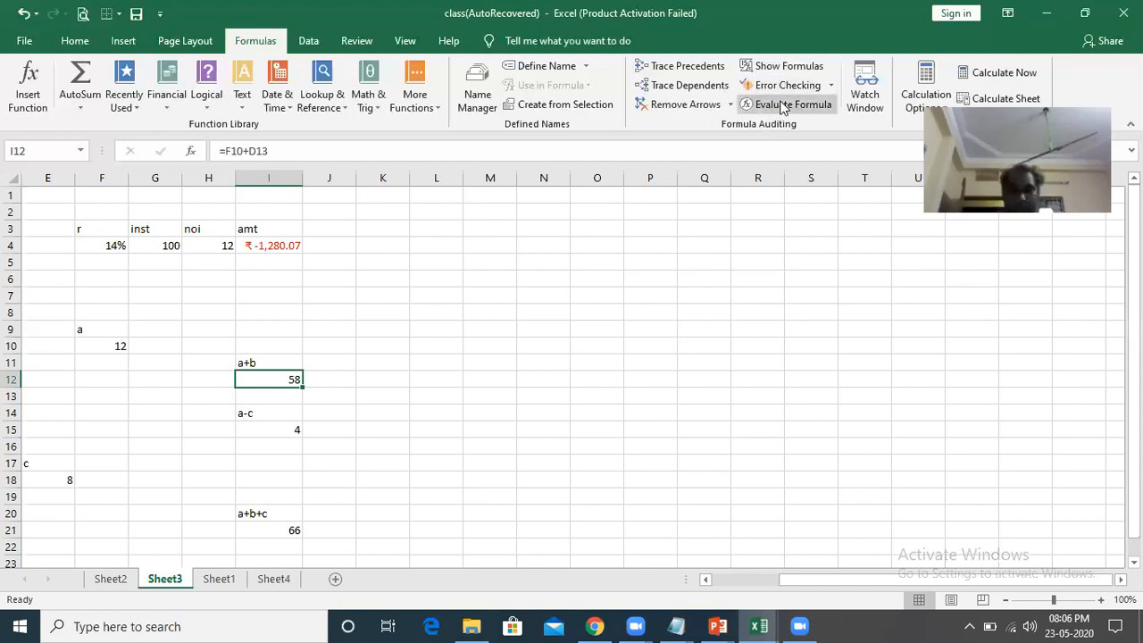
# - Replace the c value in E18 with the text pqr
pyautogui.click(655, 366)
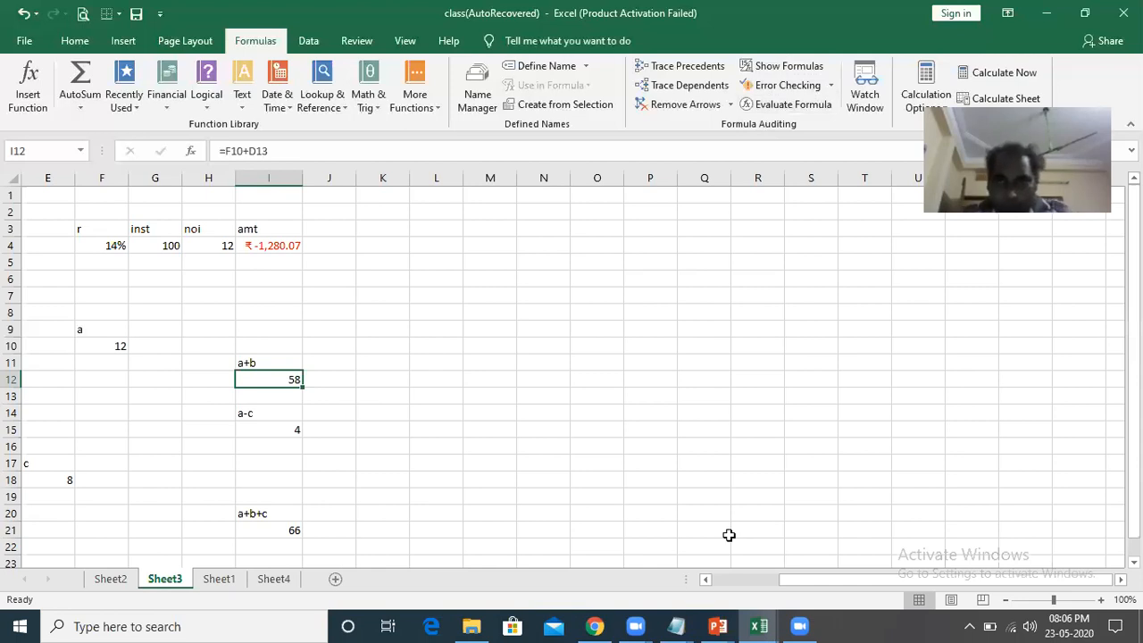
pyautogui.click(706, 578)
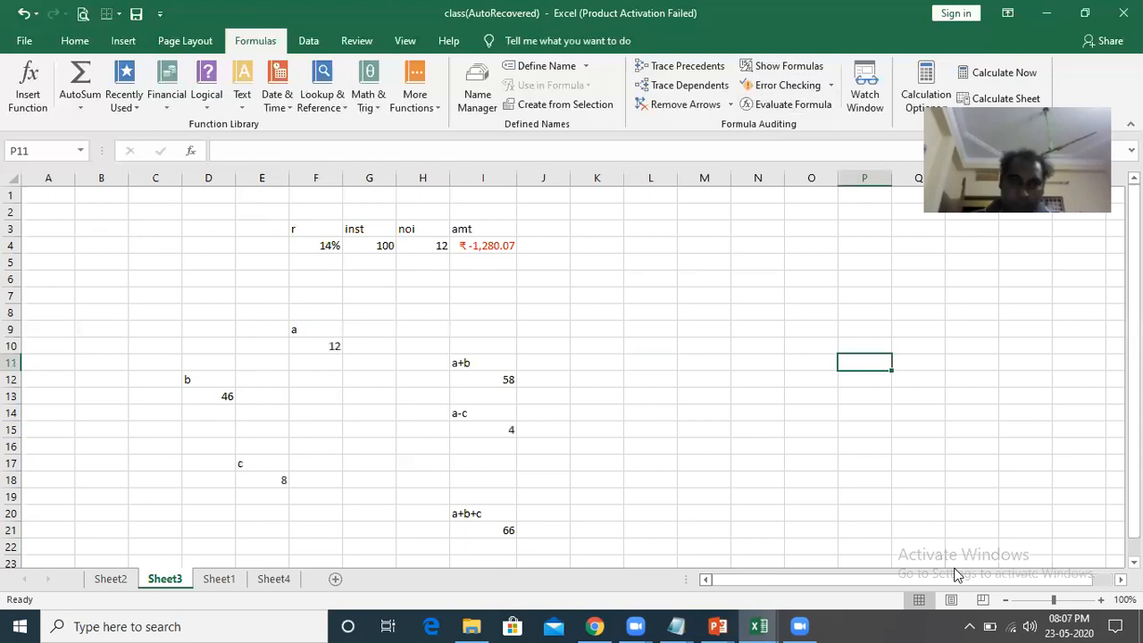
pyautogui.scroll(-1, 571, 366)
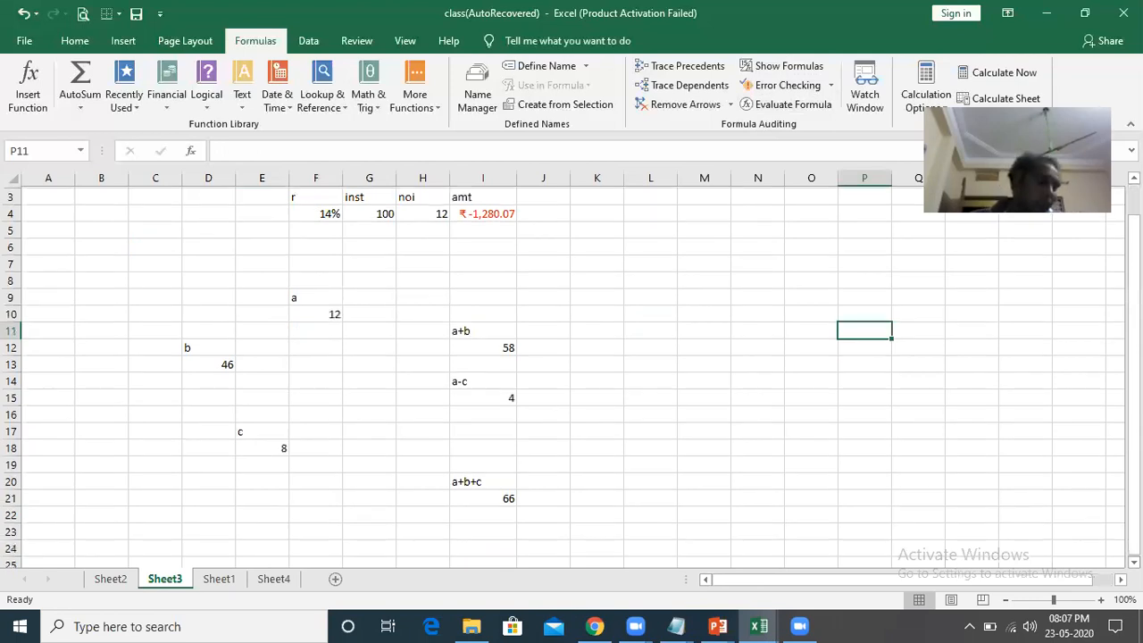
pyautogui.scroll(-1, 571, 367)
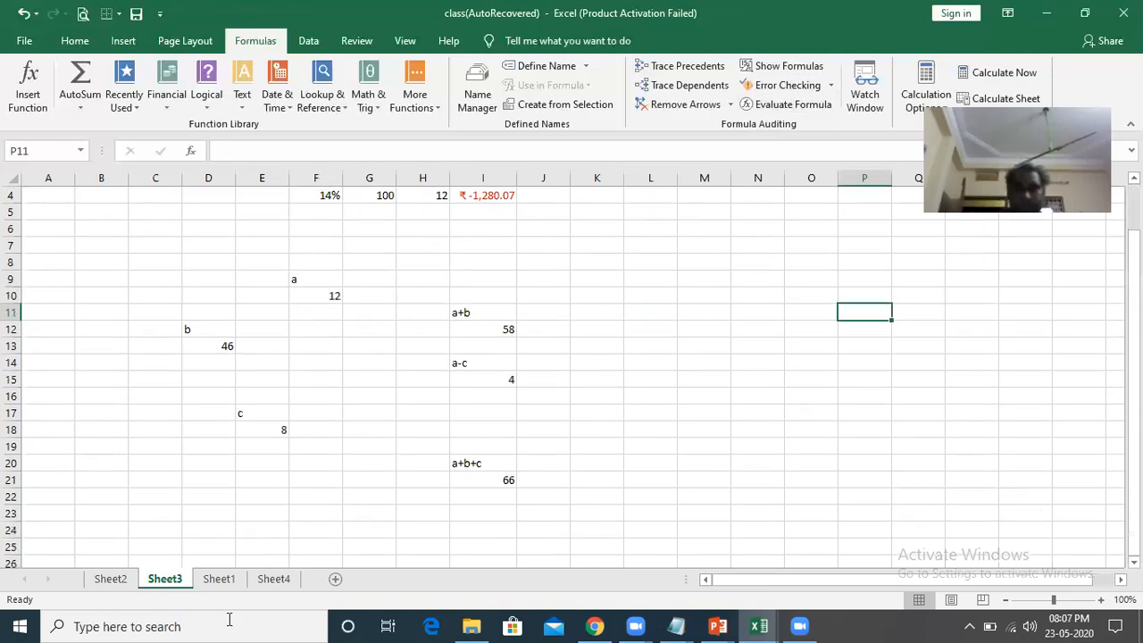
pyautogui.click(277, 430)
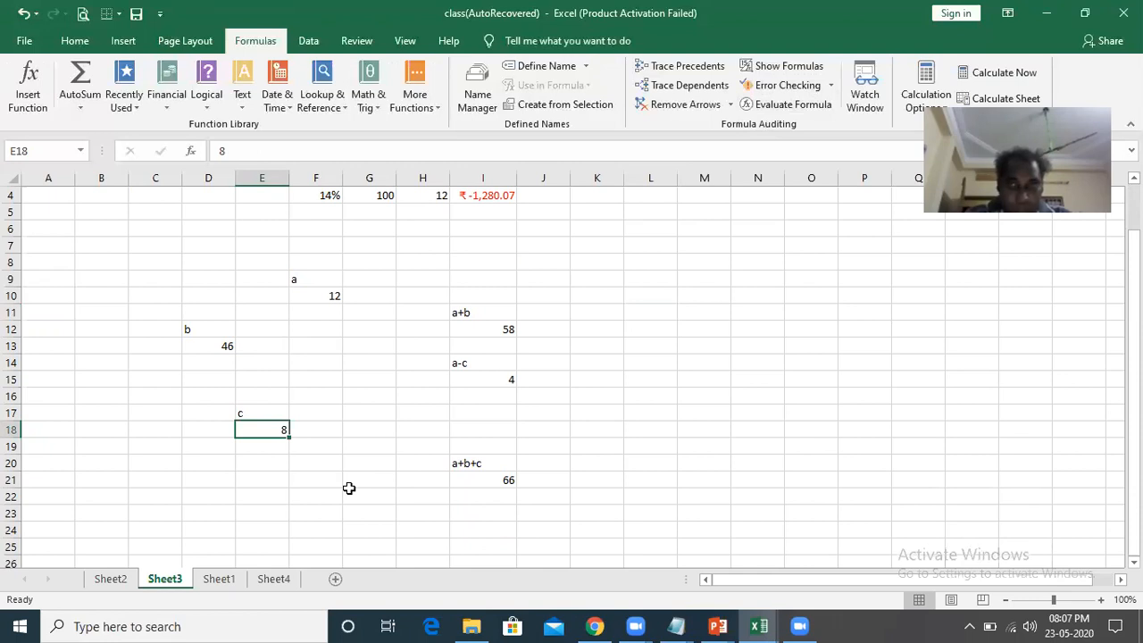
pyautogui.write('ab')
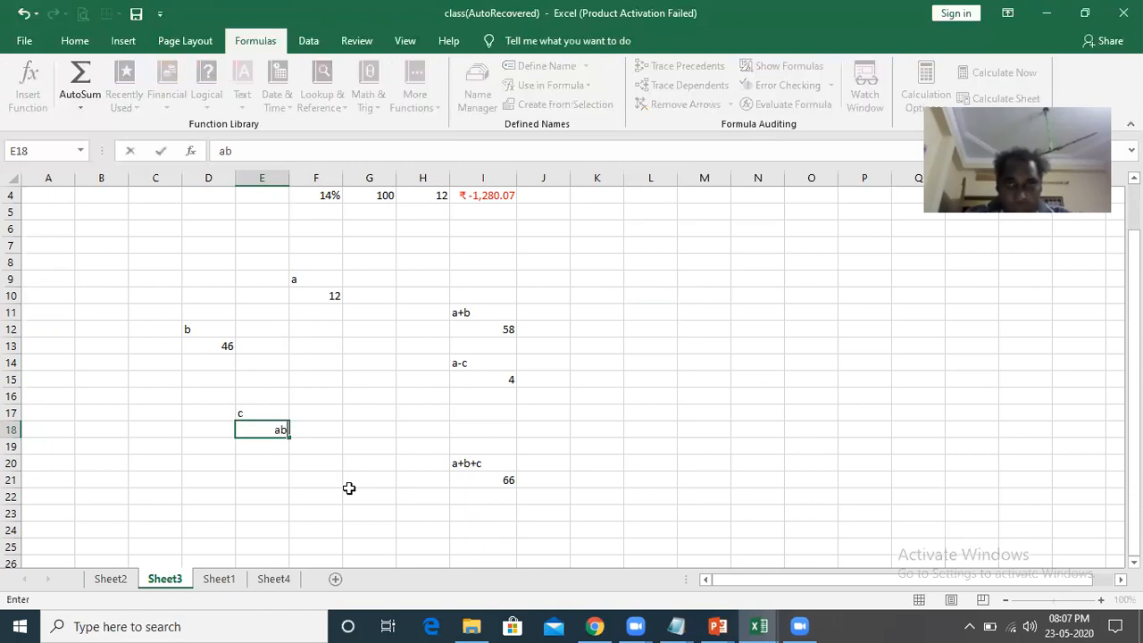
pyautogui.press('BackSpace')
pyautogui.press('BackSpace')
pyautogui.write('pqr')
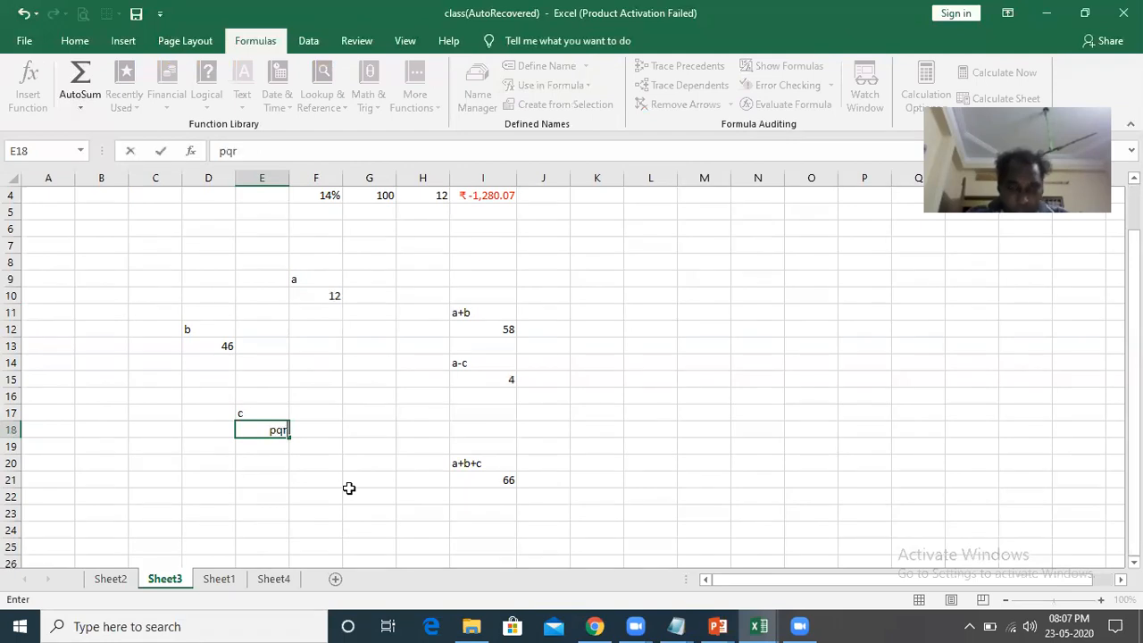
pyautogui.press('Return')
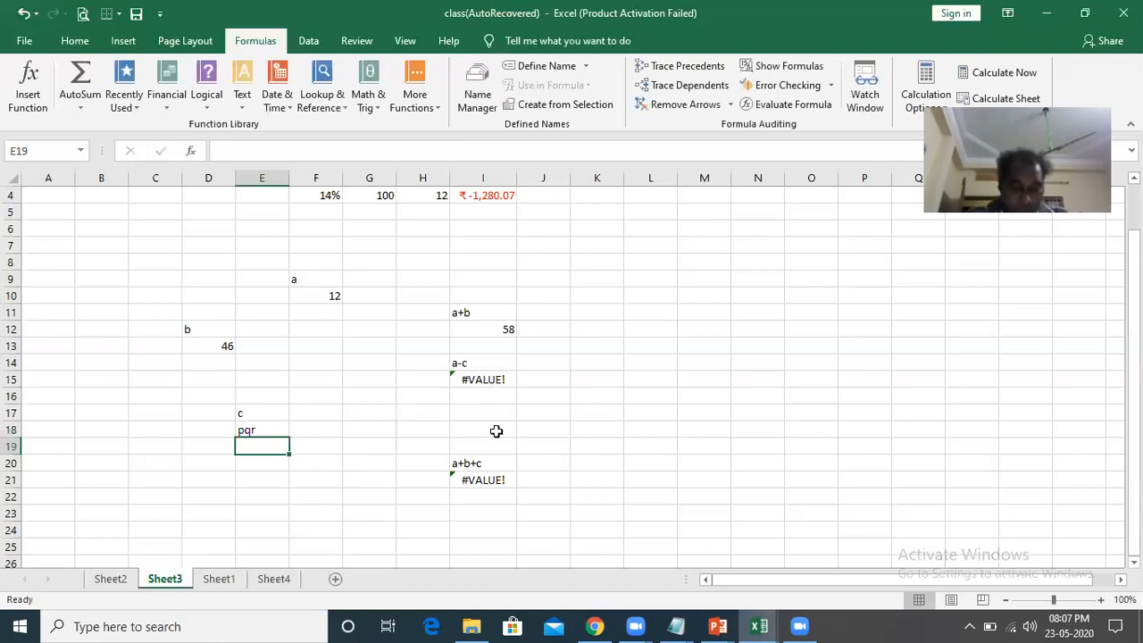
# - Run error checking from the a-c result in I15 and step through the flagged formulas until the whole sheet is checked
pyautogui.click(488, 379)
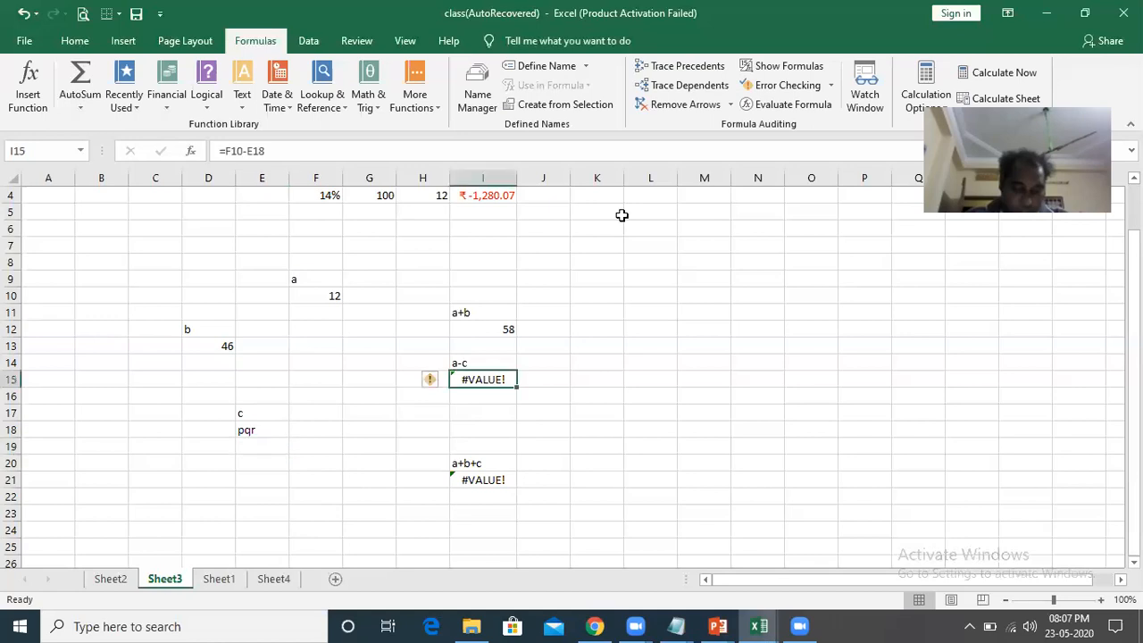
pyautogui.click(784, 88)
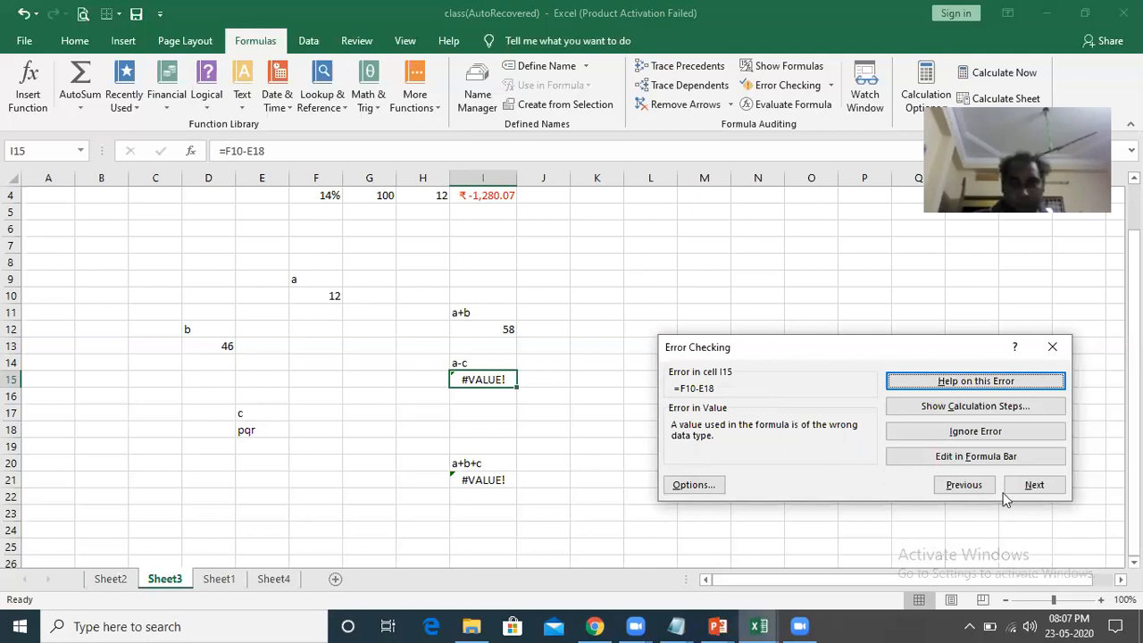
pyautogui.click(1034, 491)
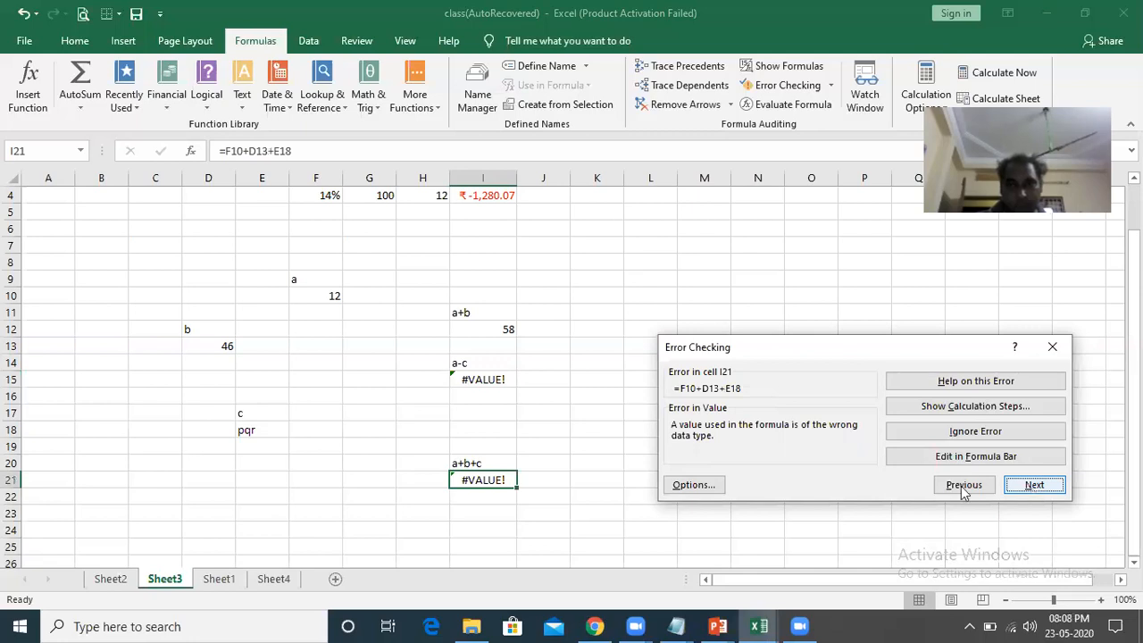
pyautogui.click(961, 485)
pyautogui.click(1024, 492)
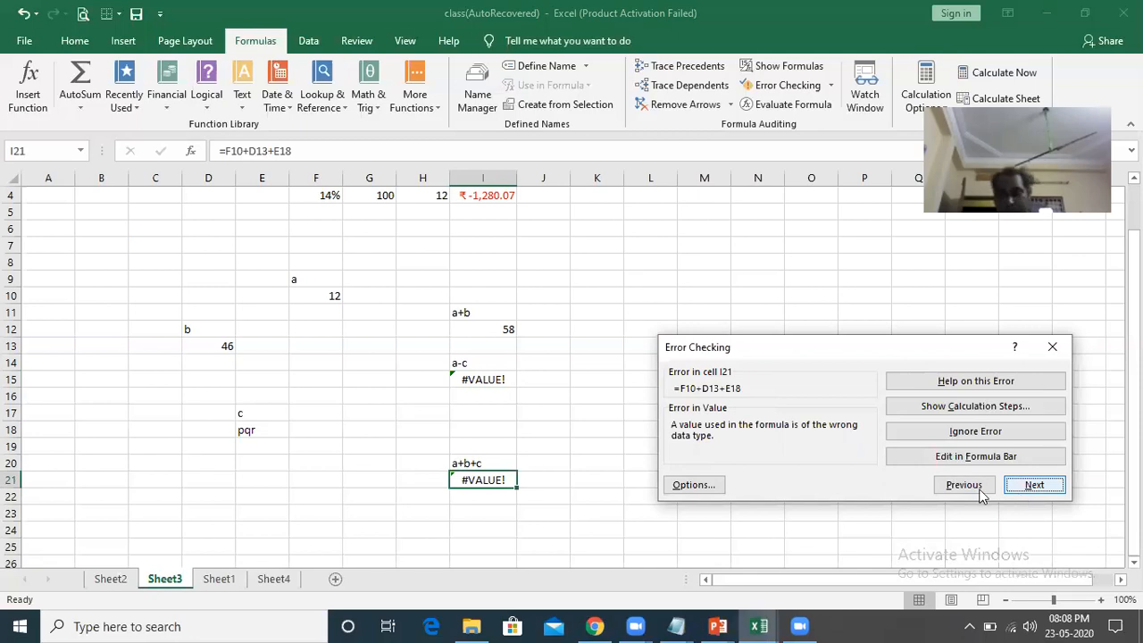
pyautogui.click(1036, 488)
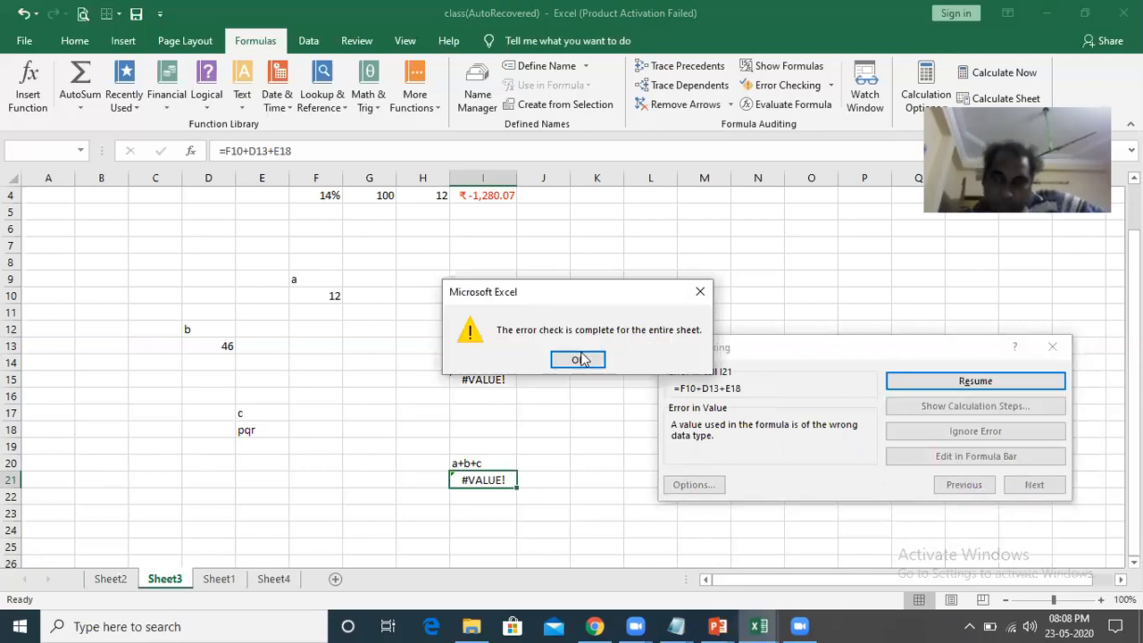
pyautogui.press('Return')
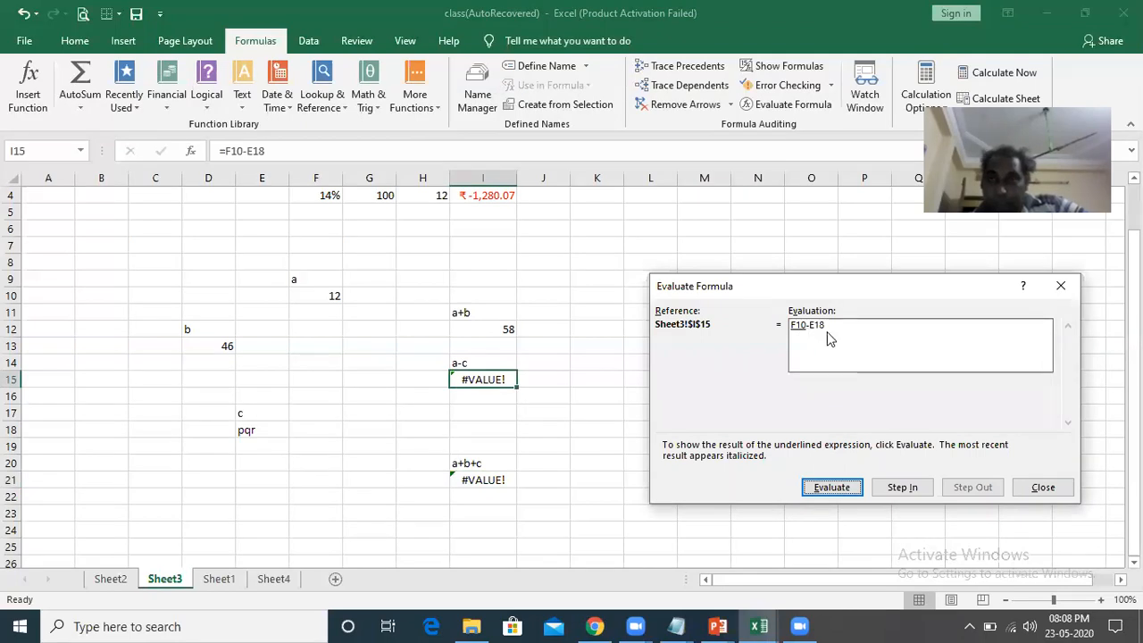
# - Evaluate the a-c formula in I15 one expression at a time, restart the evaluation and close it
pyautogui.click(826, 490)
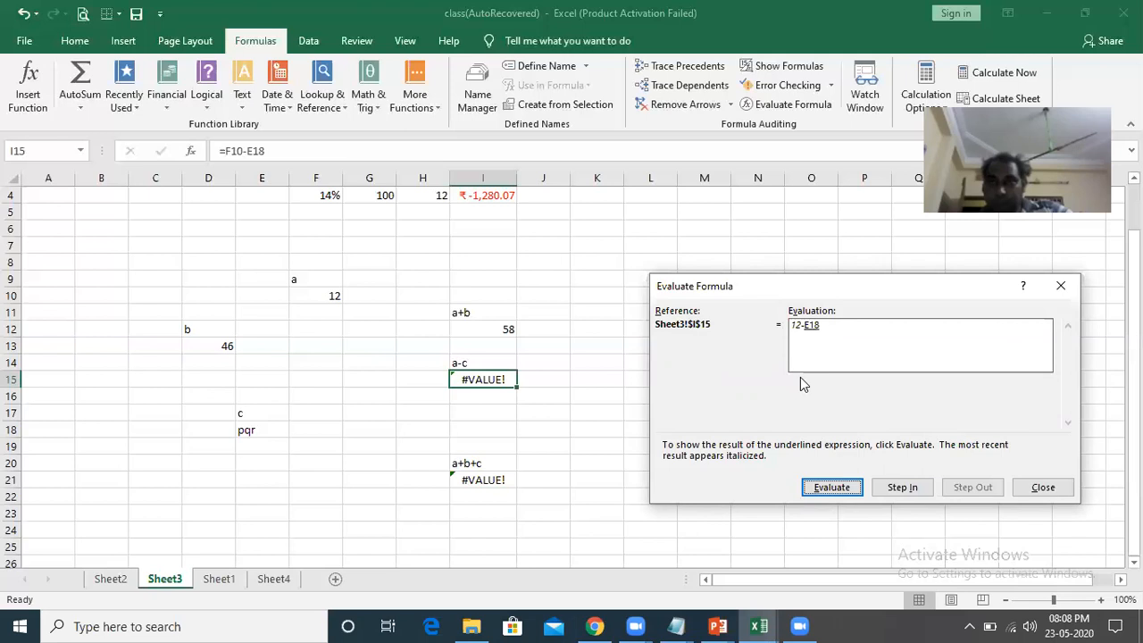
pyautogui.click(830, 489)
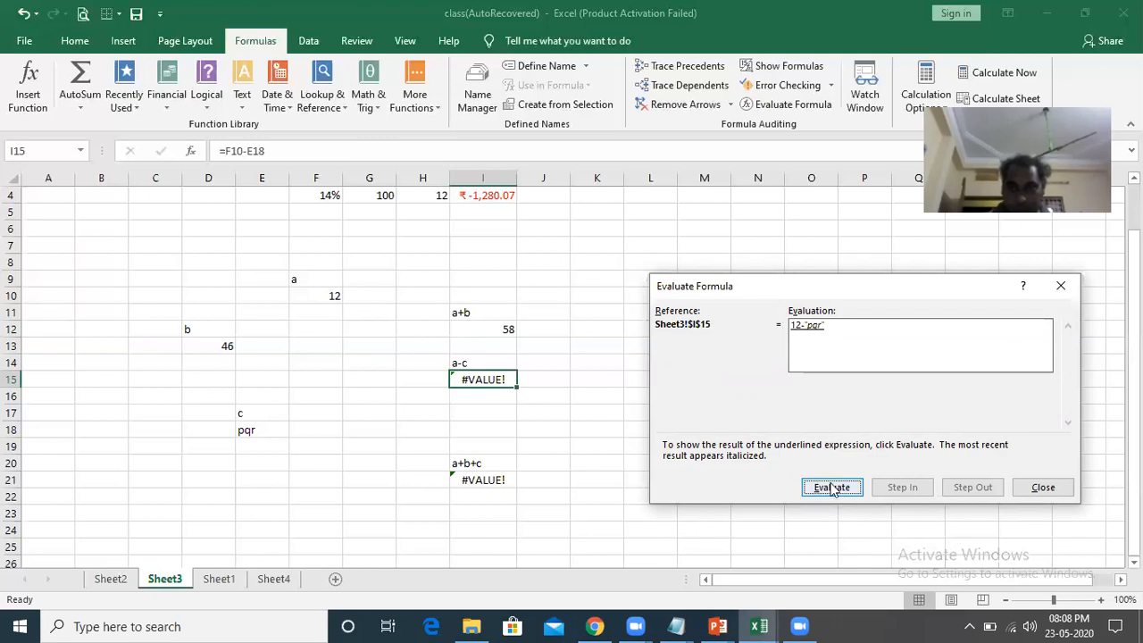
pyautogui.press('Return')
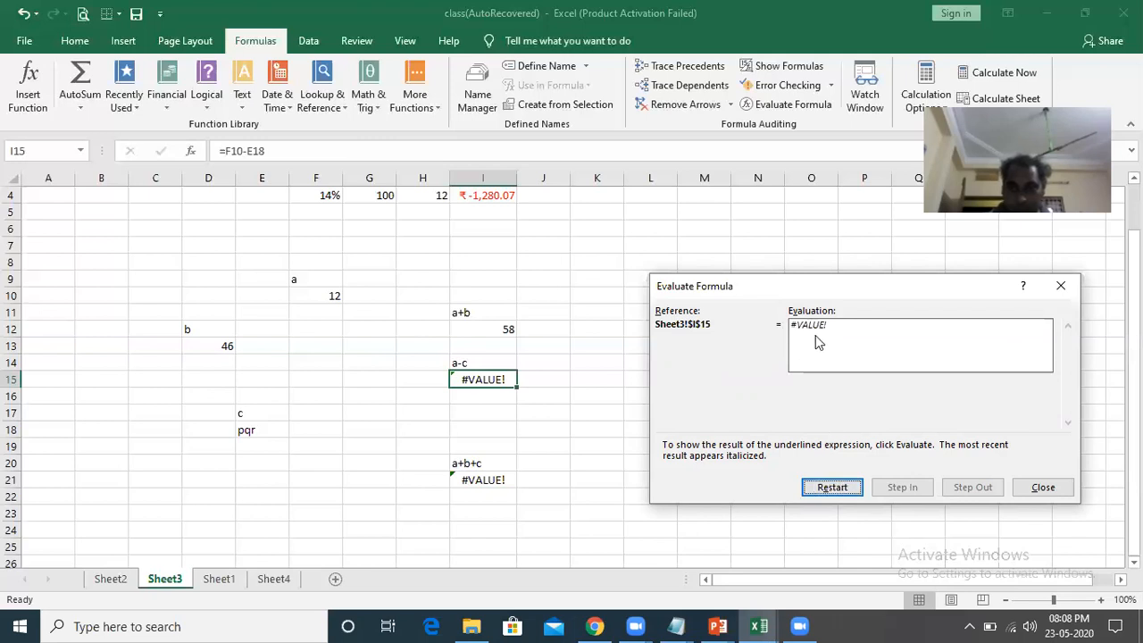
pyautogui.click(830, 487)
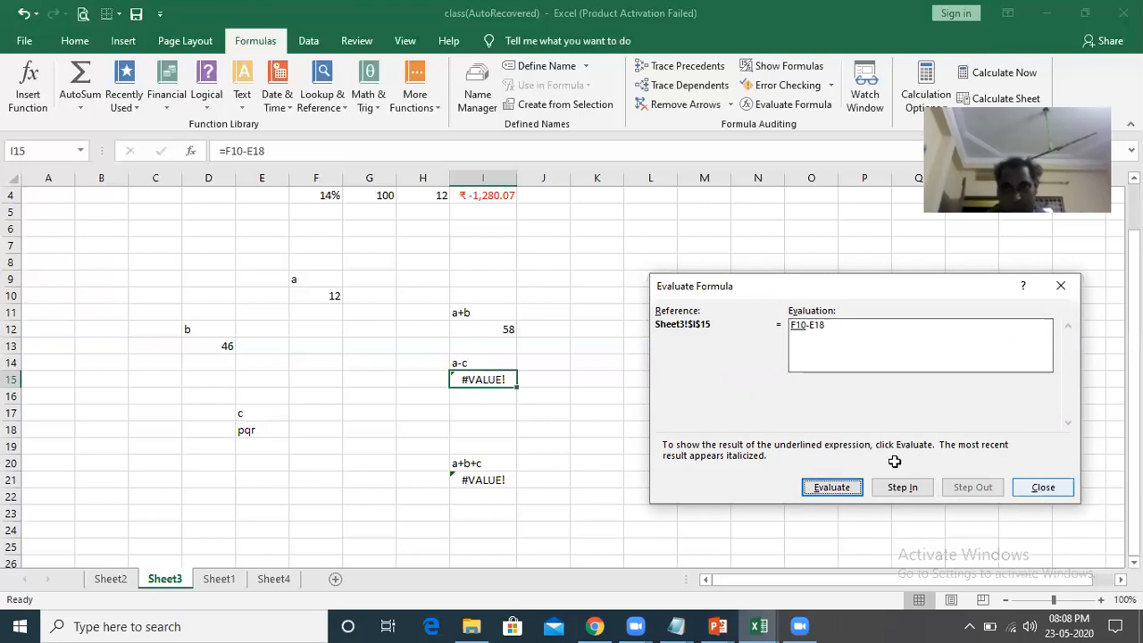
pyautogui.press('Escape')
# - Evaluate the FV formula in I4 one expression at a time through to its result and close the evaluation
pyautogui.click(489, 195)
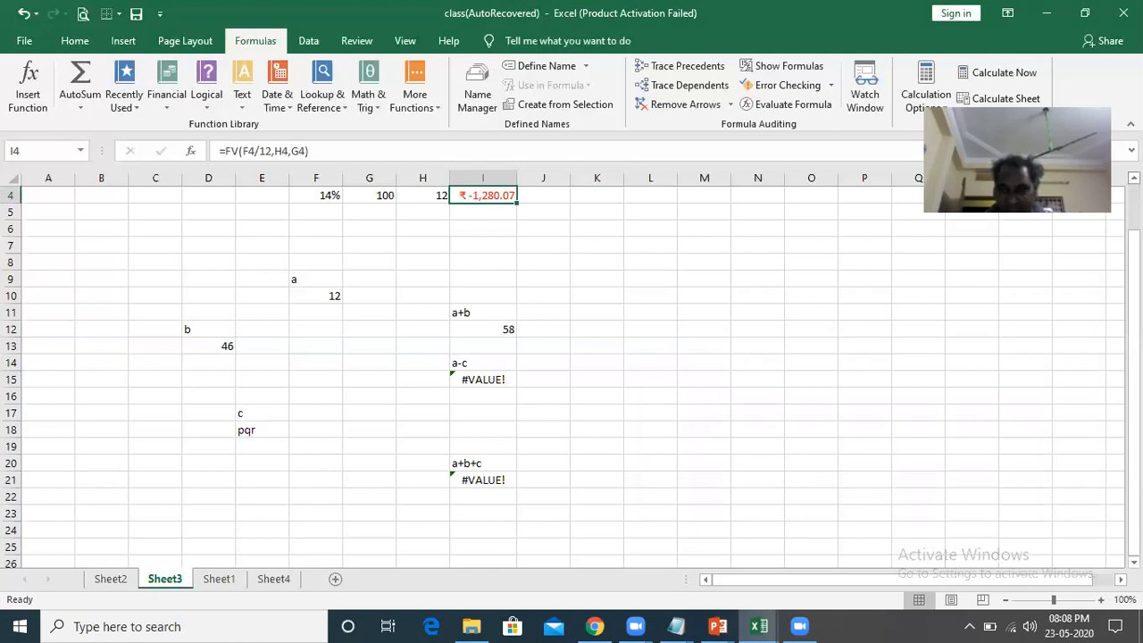
pyautogui.scroll(1, 860, 140)
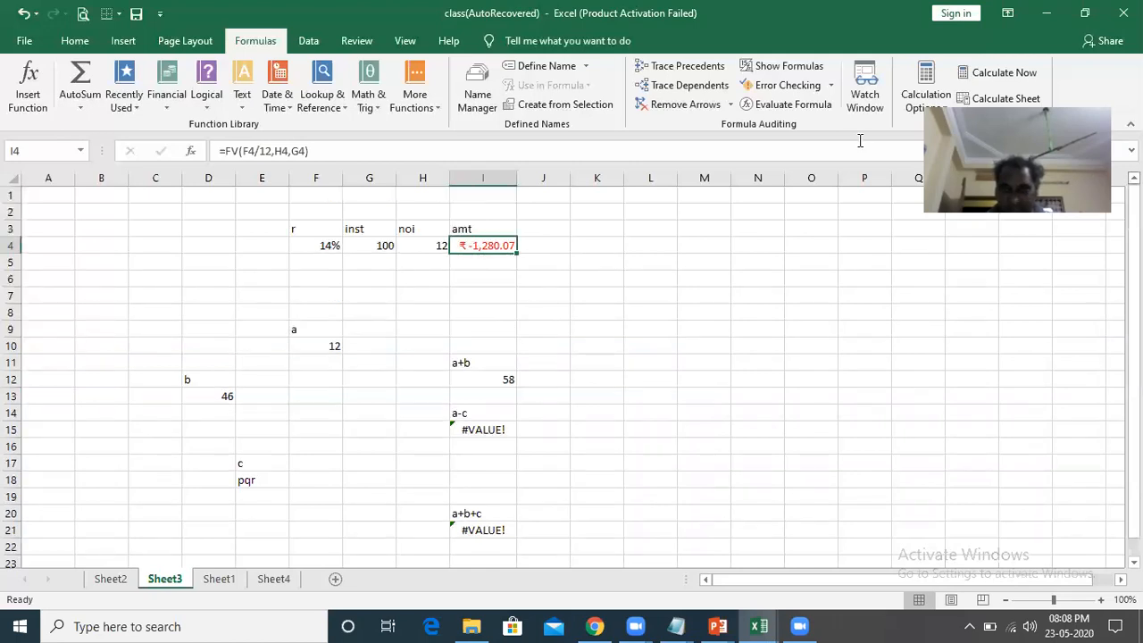
pyautogui.click(794, 104)
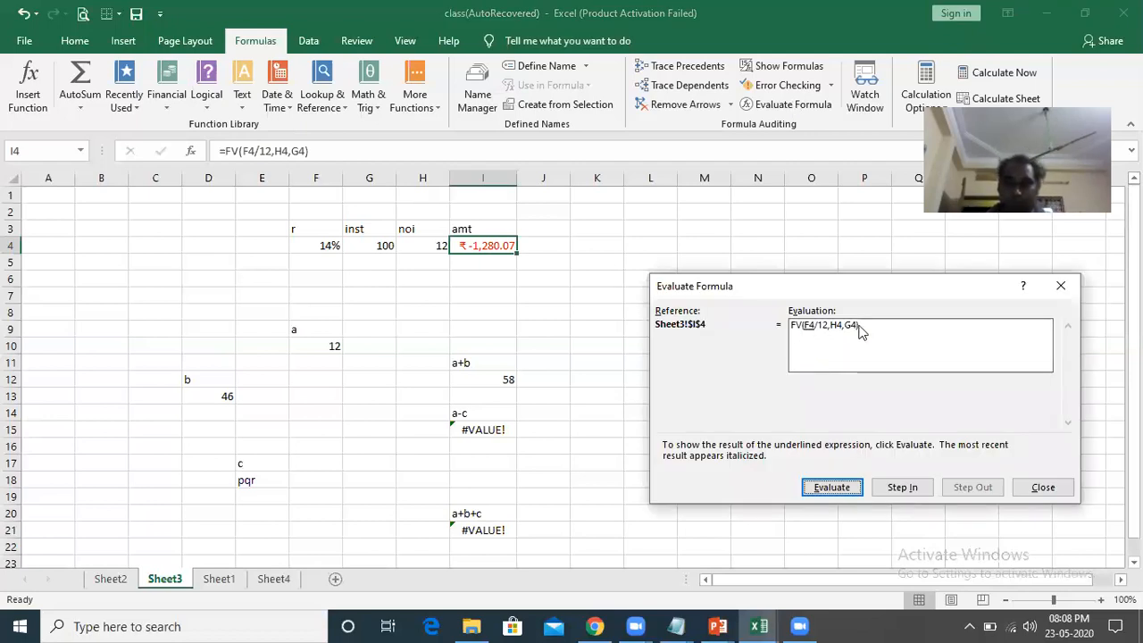
pyautogui.click(831, 488)
pyautogui.click(826, 487)
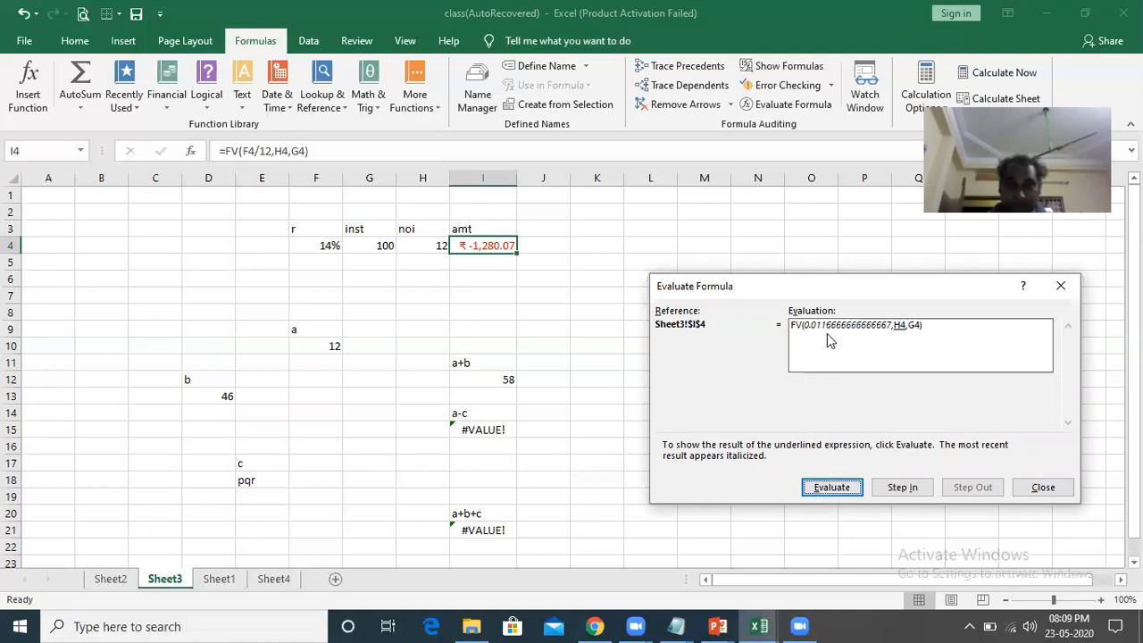
pyautogui.click(832, 489)
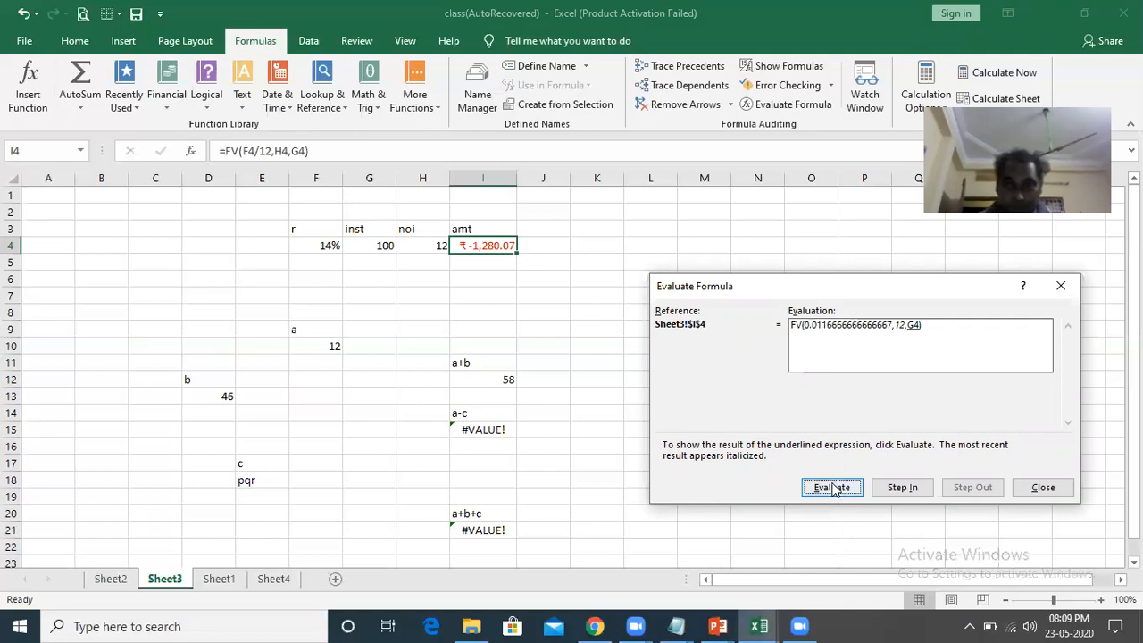
pyautogui.click(832, 489)
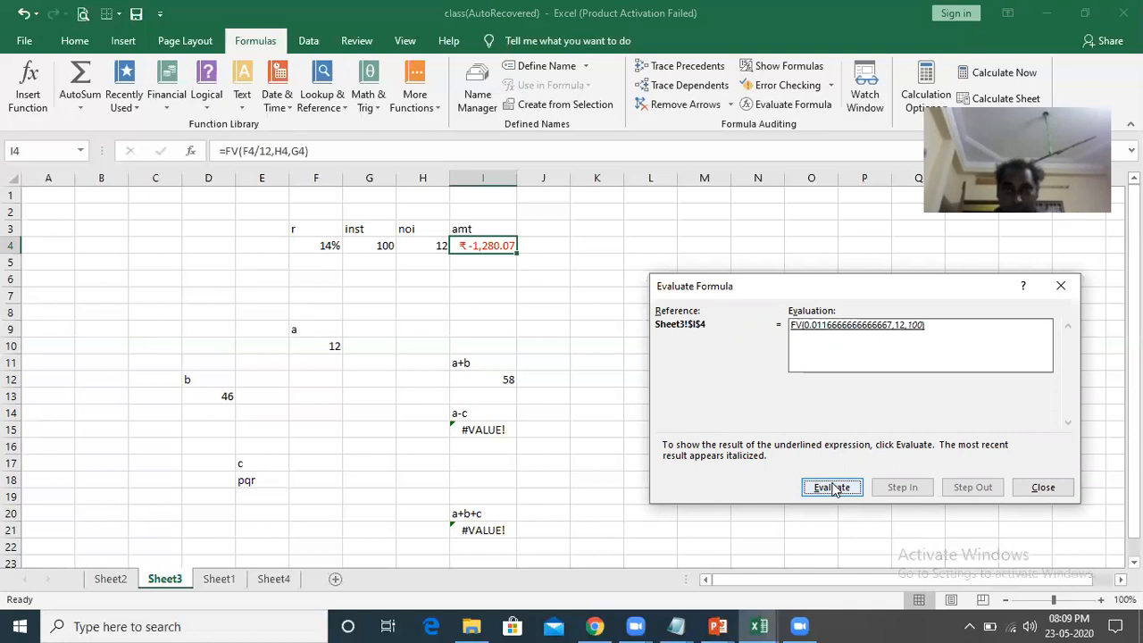
pyautogui.click(833, 489)
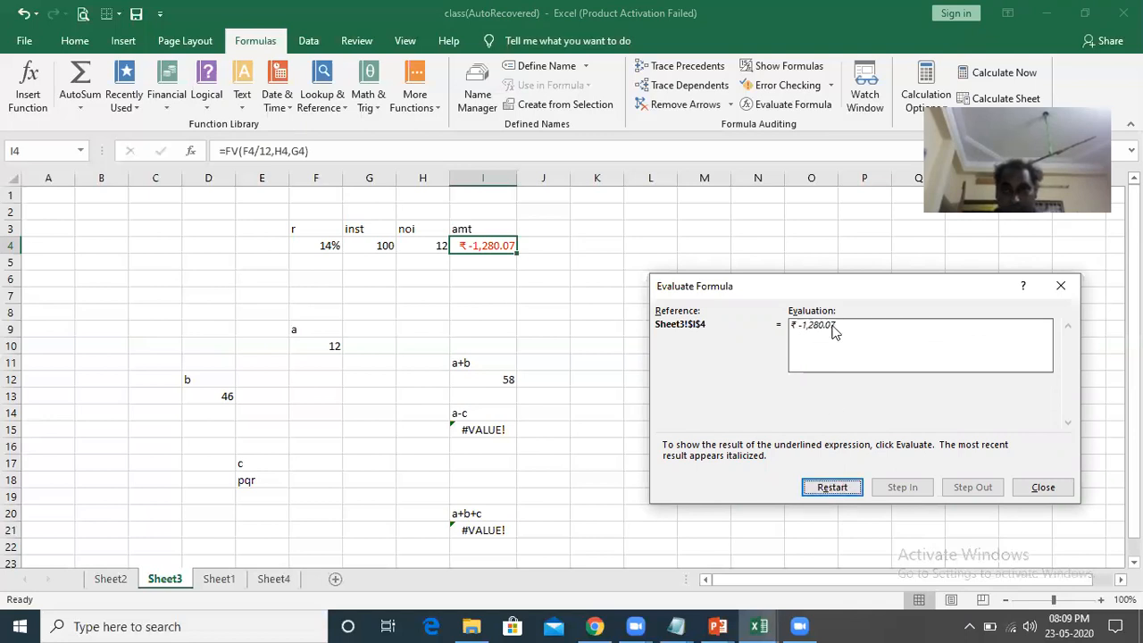
pyautogui.click(832, 489)
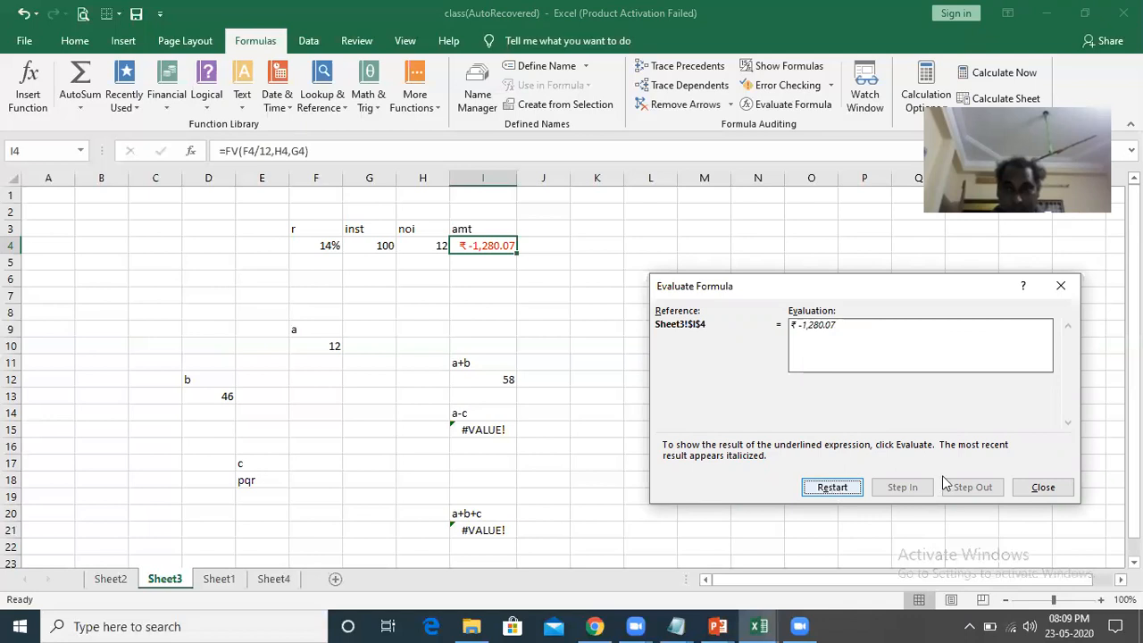
pyautogui.click(1043, 487)
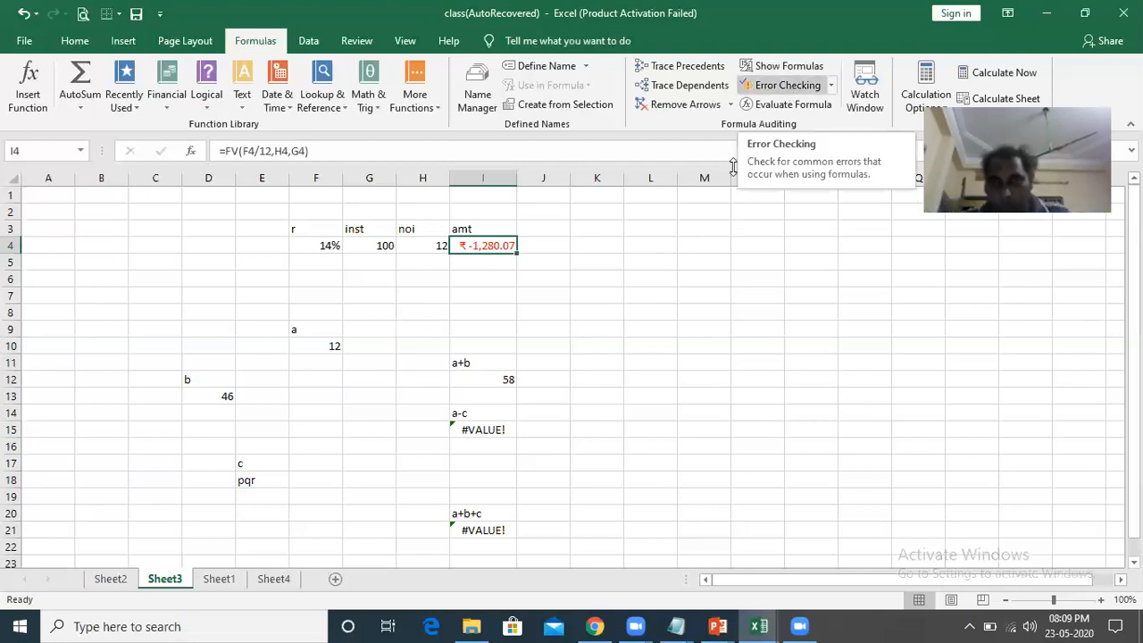
# - Run error checking from an empty cell far below the data, advance from I15 to the I21 error, and close the check
pyautogui.click(762, 323)
pyautogui.press('Down')
pyautogui.press('Down')
pyautogui.press('Down')
pyautogui.press('Down')
pyautogui.press('Down')
pyautogui.press('Down')
pyautogui.press('Down')
pyautogui.press('Down')
pyautogui.press('Down')
pyautogui.press('Down')
pyautogui.press('Down')
pyautogui.press('Down')
pyautogui.press('Down')
pyautogui.press('Down')
pyautogui.press('Down')
pyautogui.press('Down')
pyautogui.press('Down')
pyautogui.press('Down')
pyautogui.press('Down')
pyautogui.press('Down')
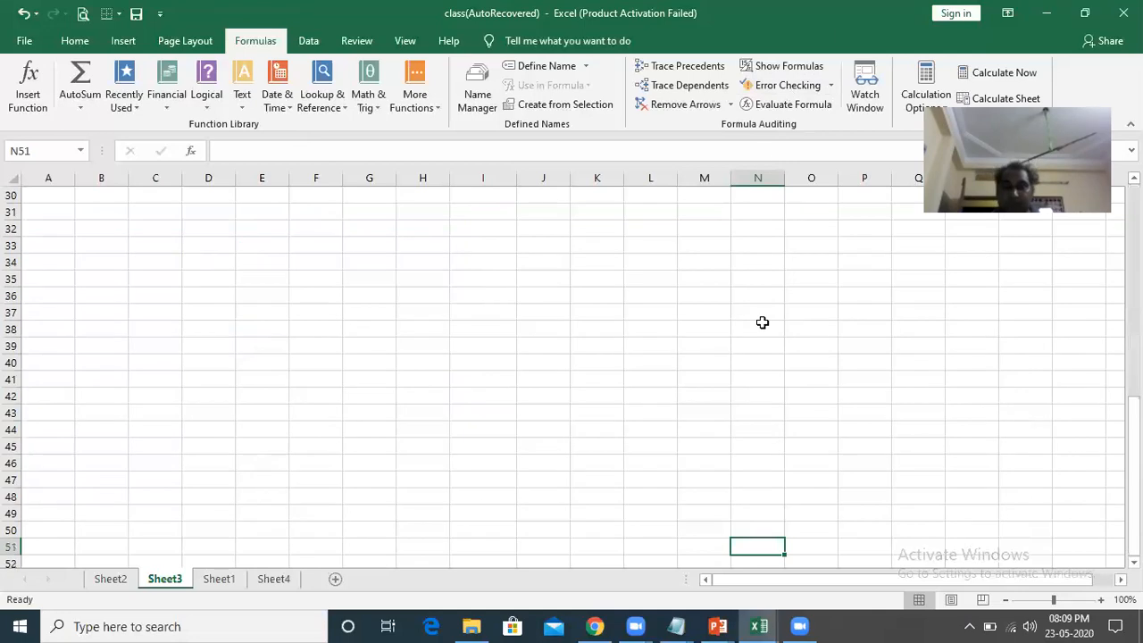
pyautogui.click(785, 84)
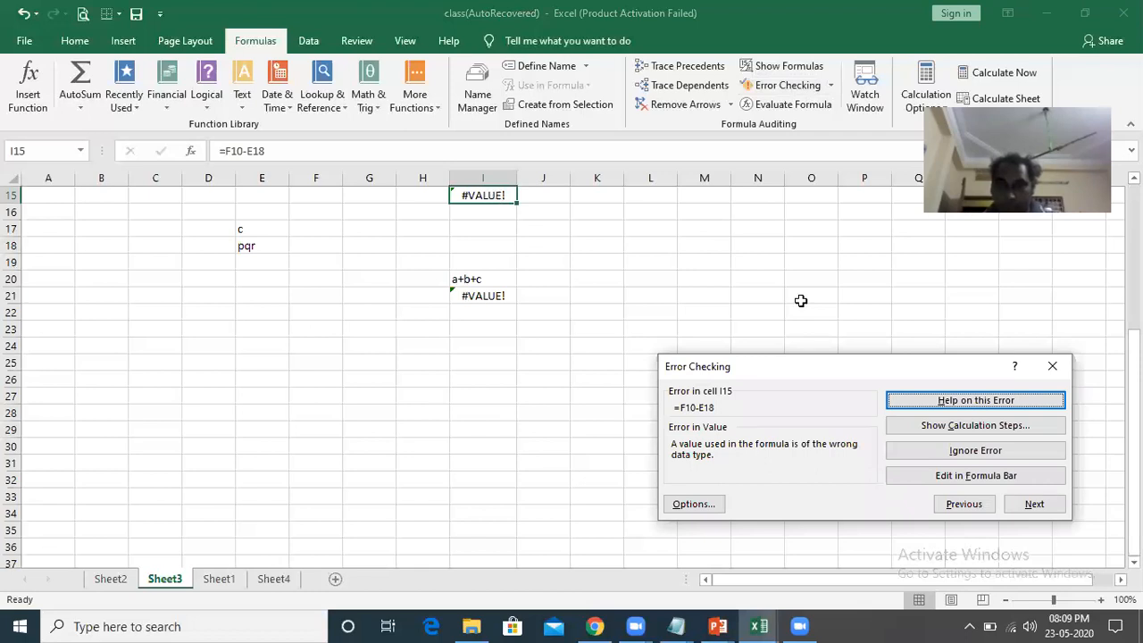
pyautogui.click(1036, 504)
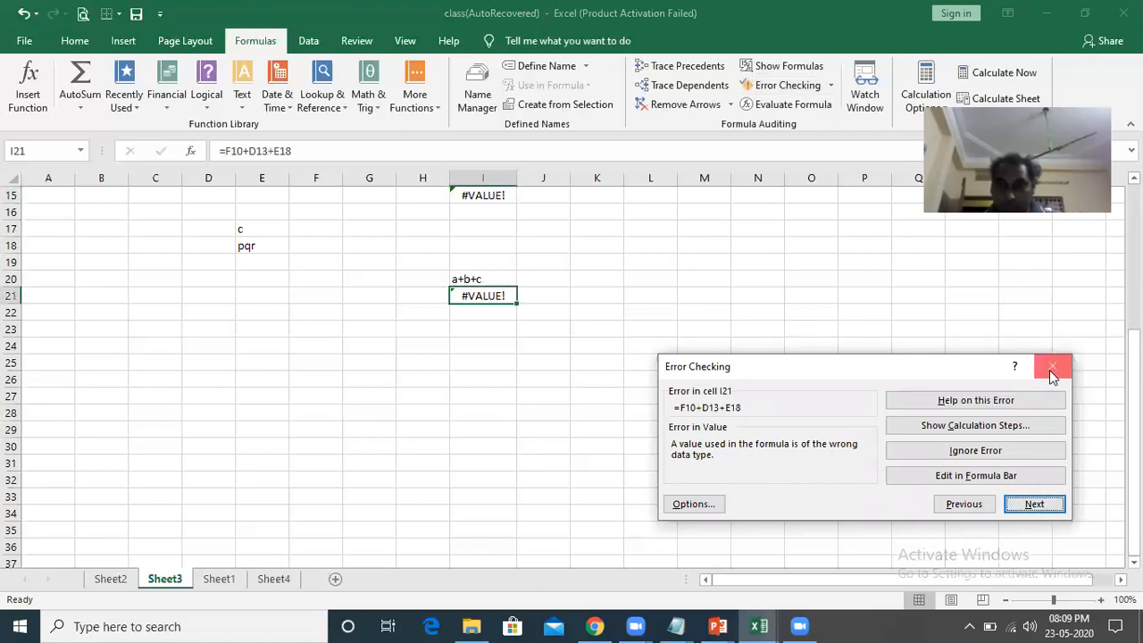
pyautogui.press('Escape')
pyautogui.click(689, 362)
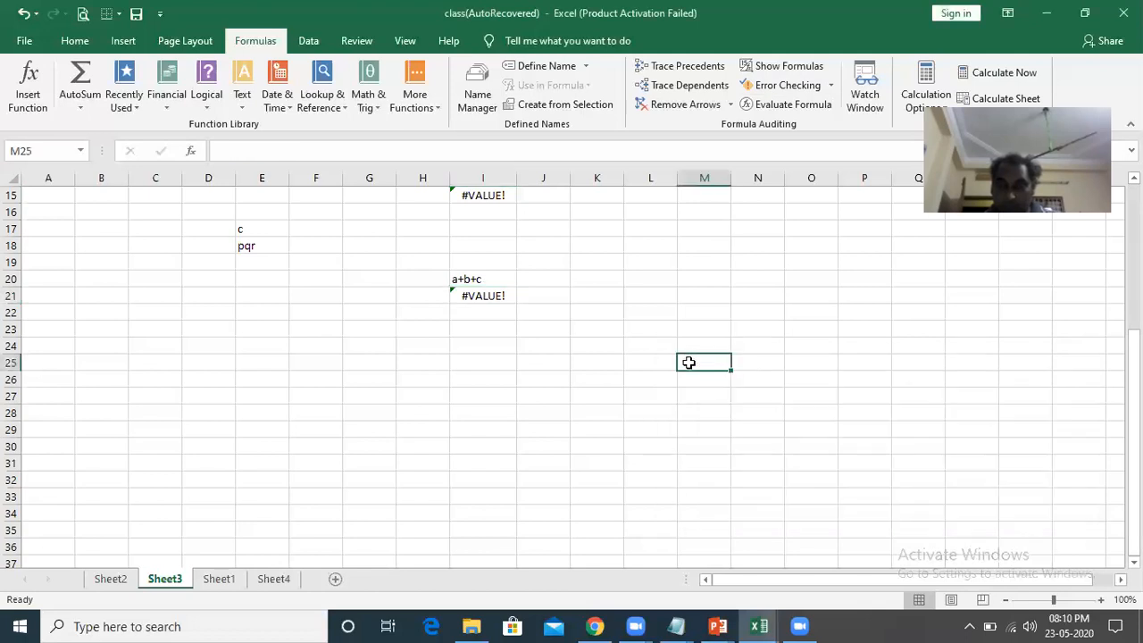
pyautogui.hotkey('ctrl', 'Up')
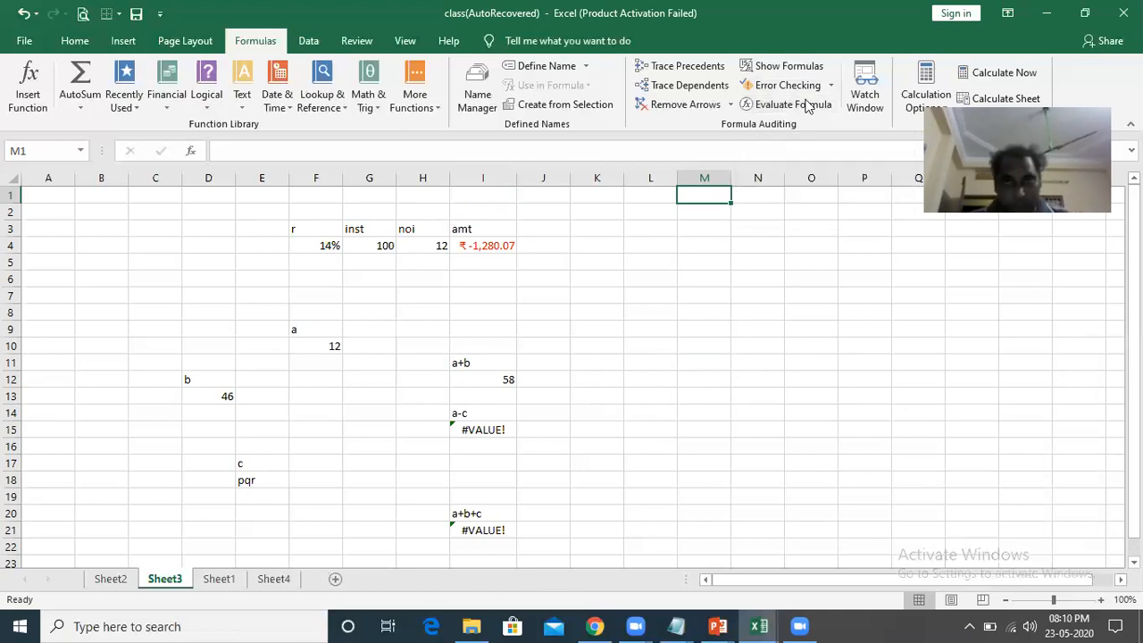
pyautogui.click(850, 314)
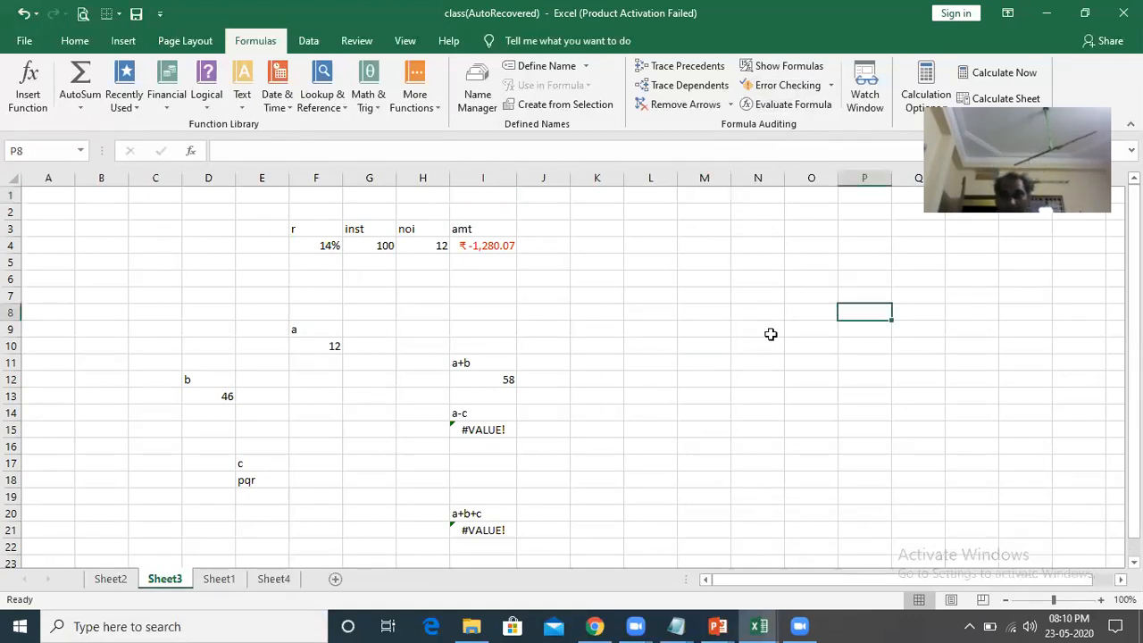
pyautogui.click(873, 104)
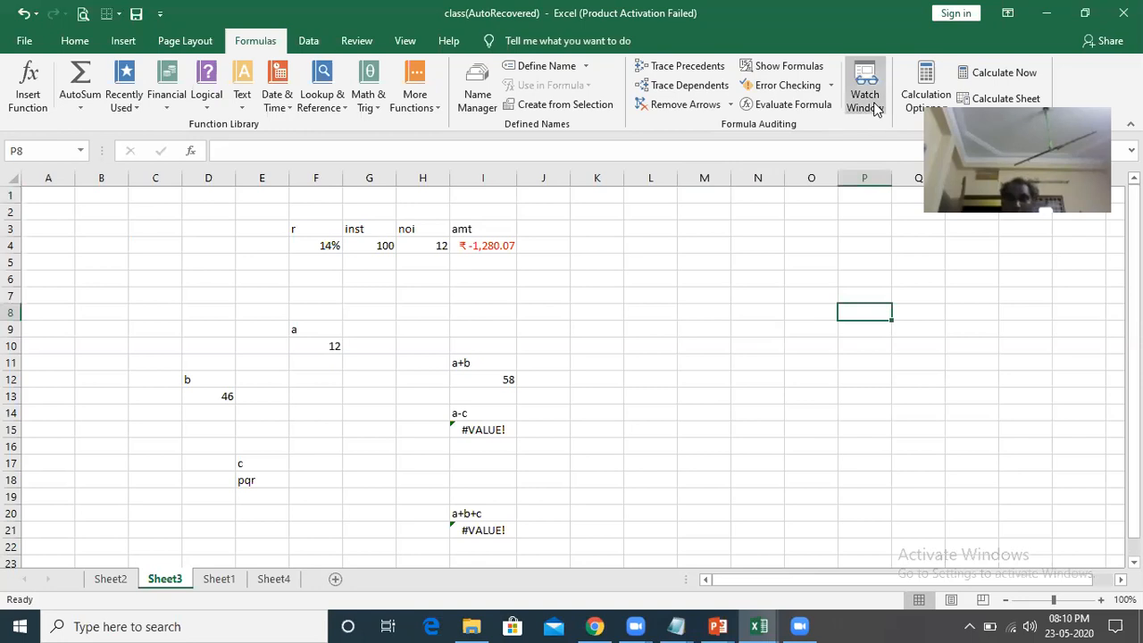
pyautogui.click(691, 316)
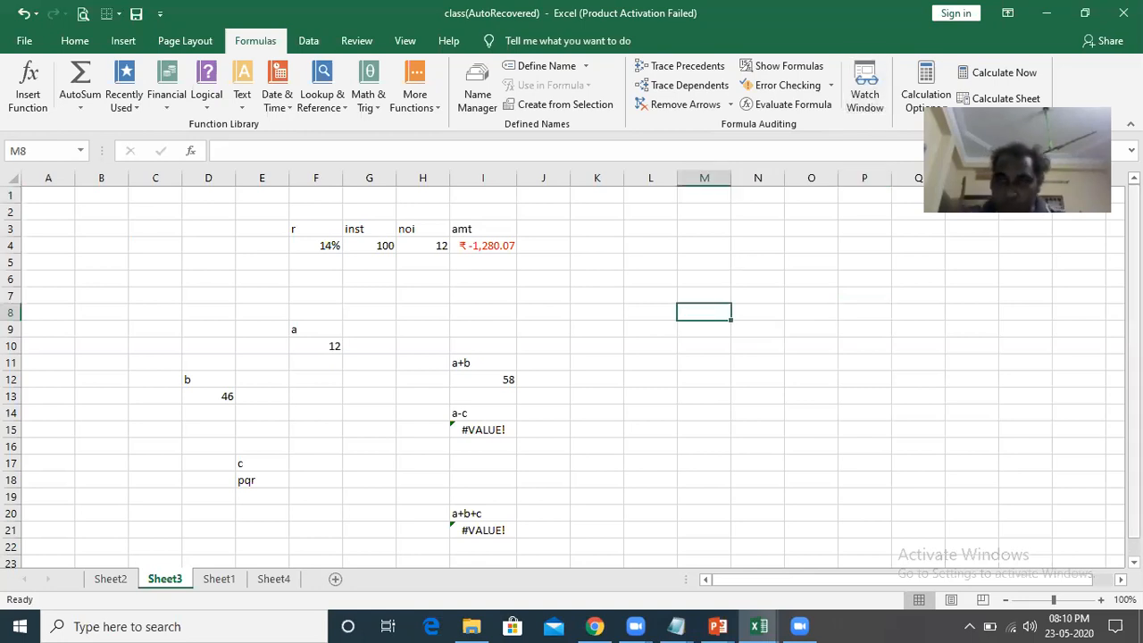
# - Select the a+b result in I12, open the Watch Window and move it clear of the data
pyautogui.scroll(-1, 943, 546)
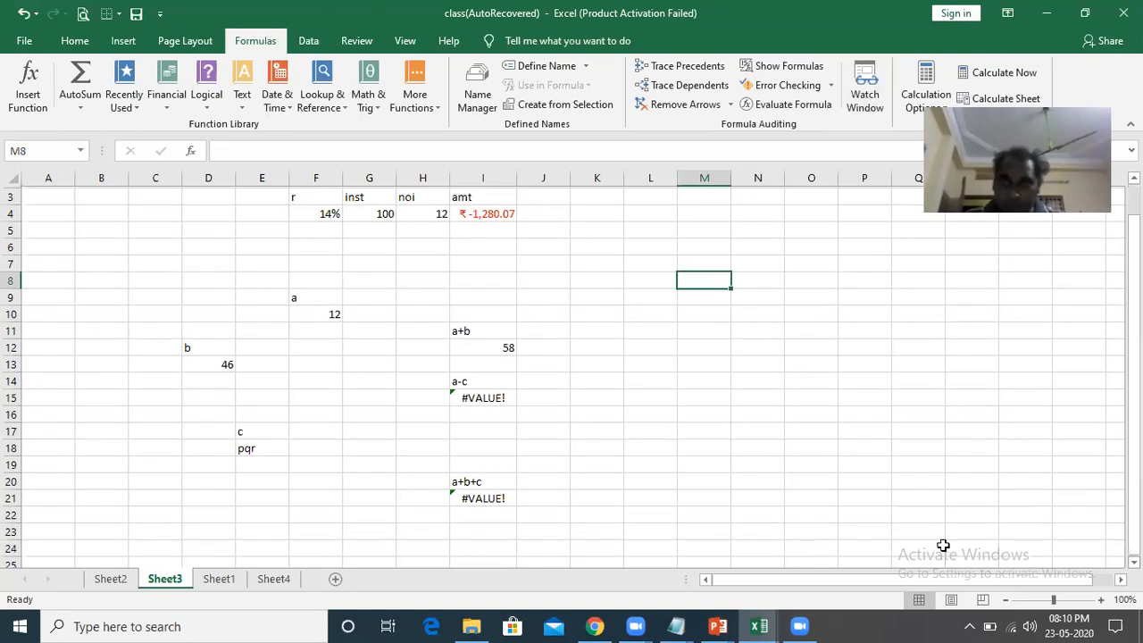
pyautogui.scroll(-1, 482, 381)
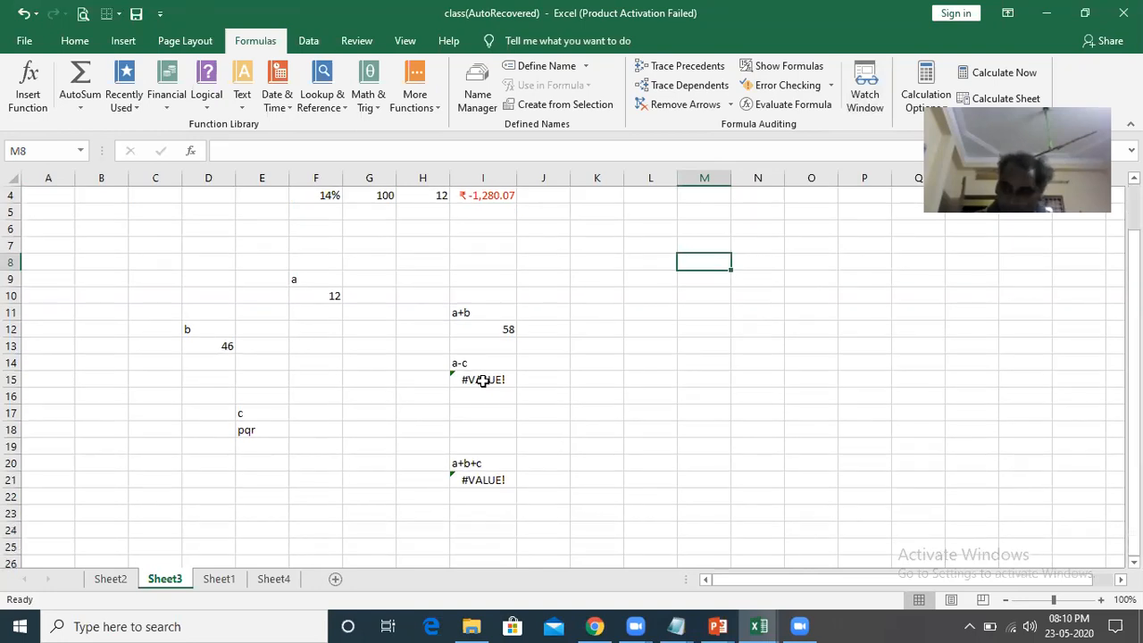
pyautogui.click(483, 329)
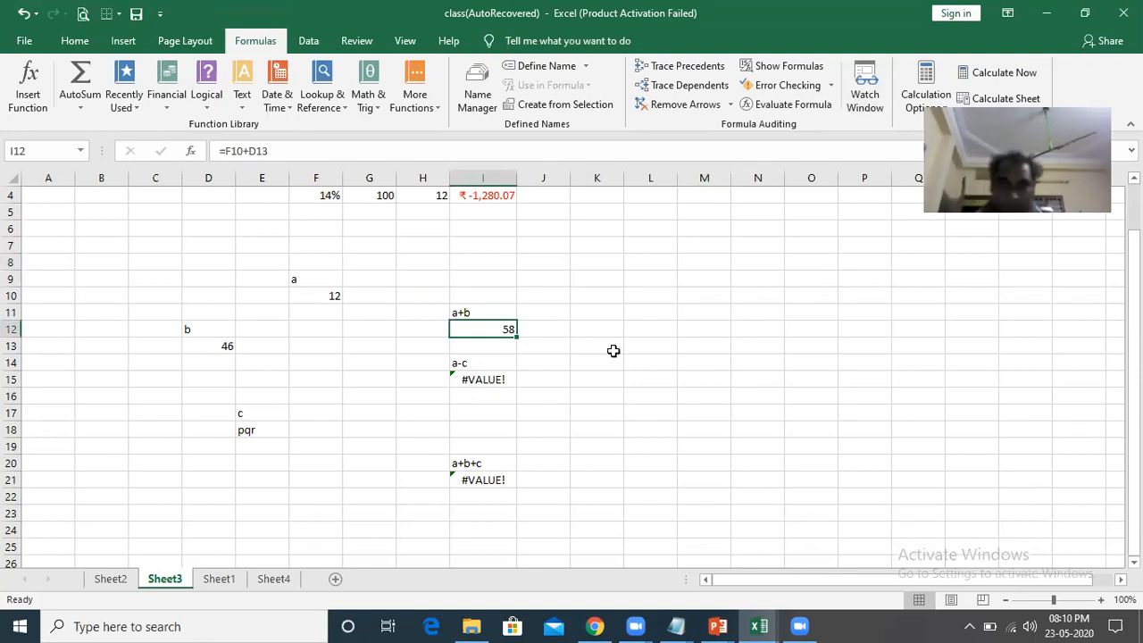
pyautogui.scroll(-1, 572, 375)
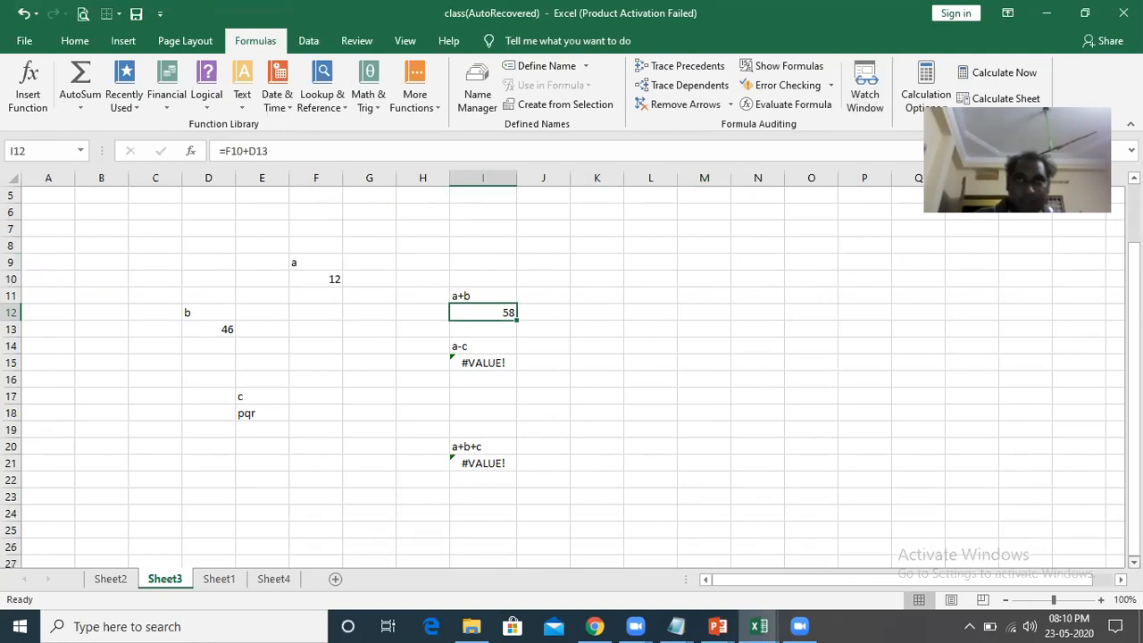
pyautogui.scroll(-3, 572, 375)
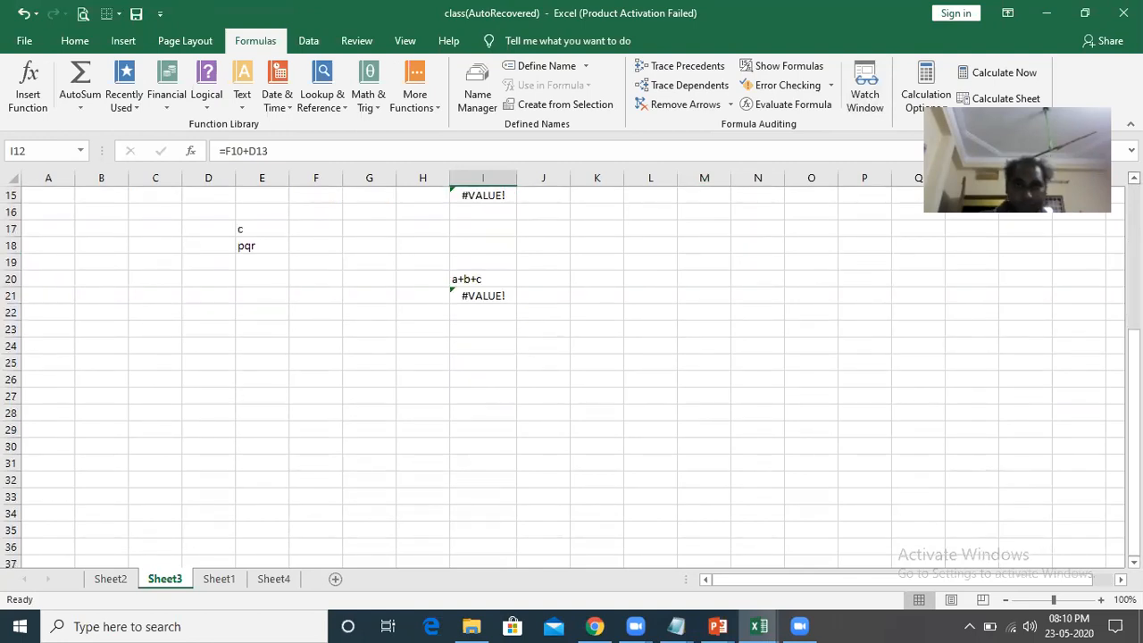
pyautogui.scroll(3, 571, 375)
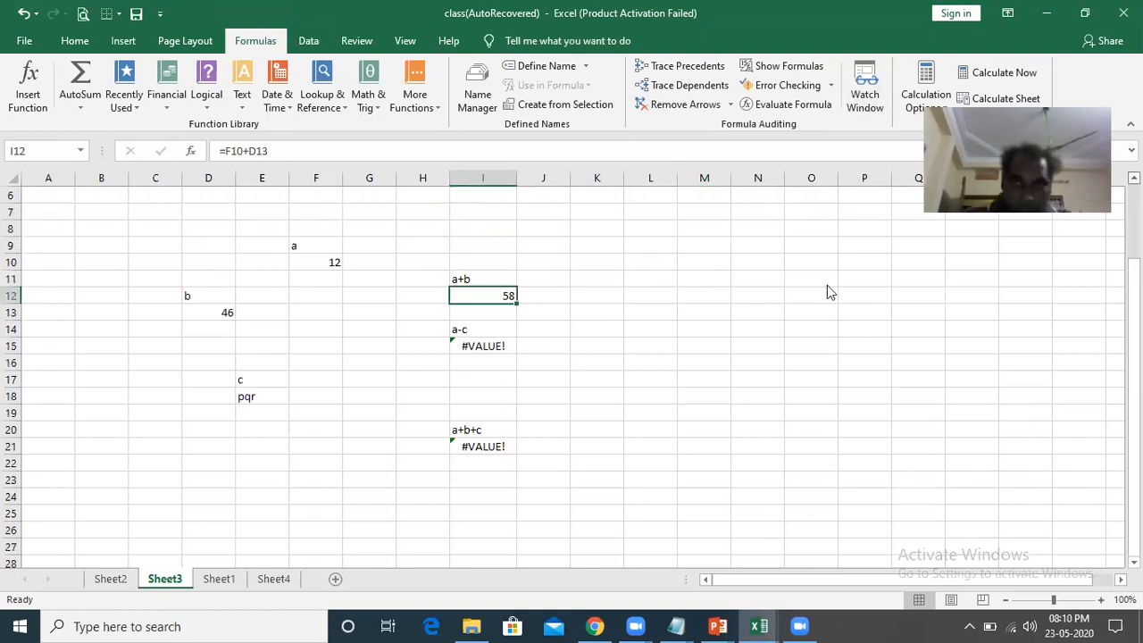
pyautogui.click(859, 96)
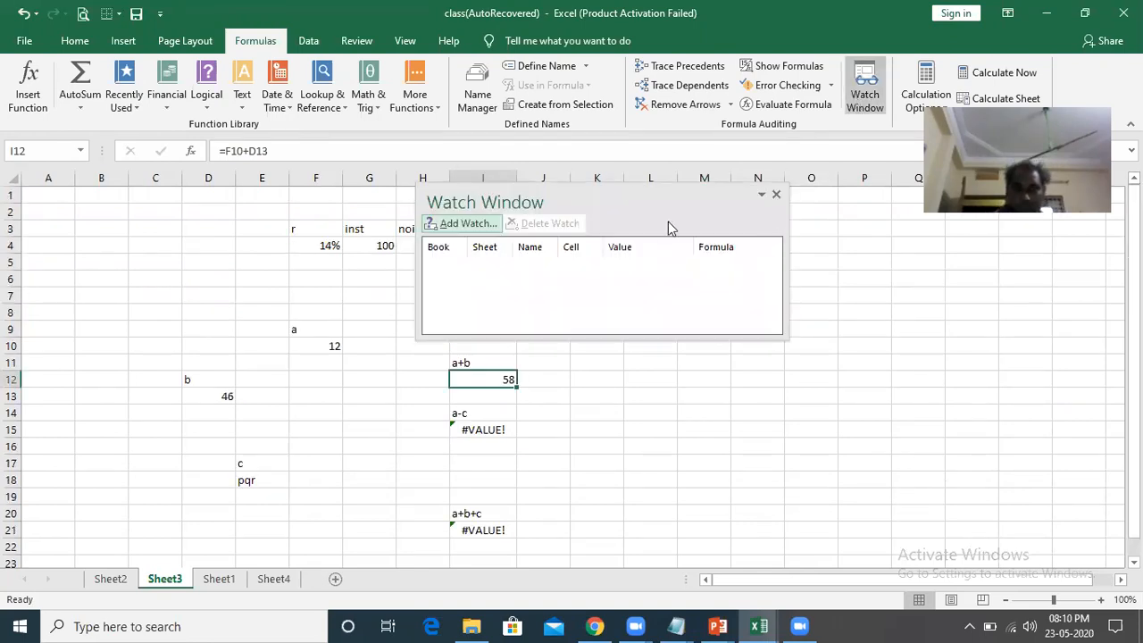
pyautogui.moveTo(822, 239); pyautogui.dragTo(873, 281)
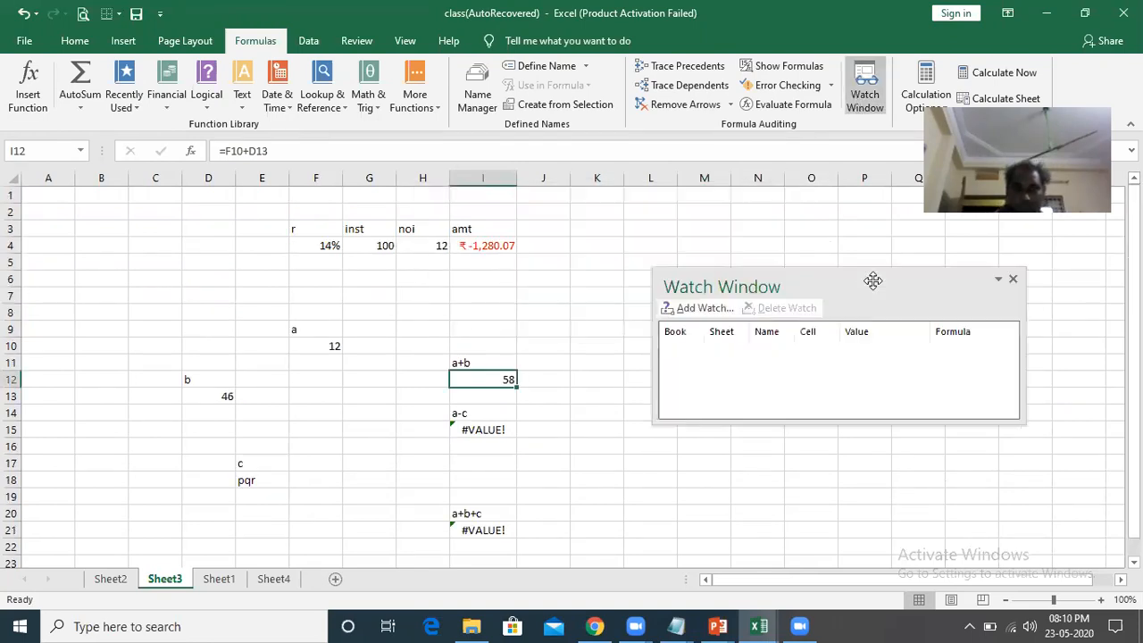
# - Add a watch on Sheet3 cell I12 and return to an empty cell of the sheet
pyautogui.click(703, 310)
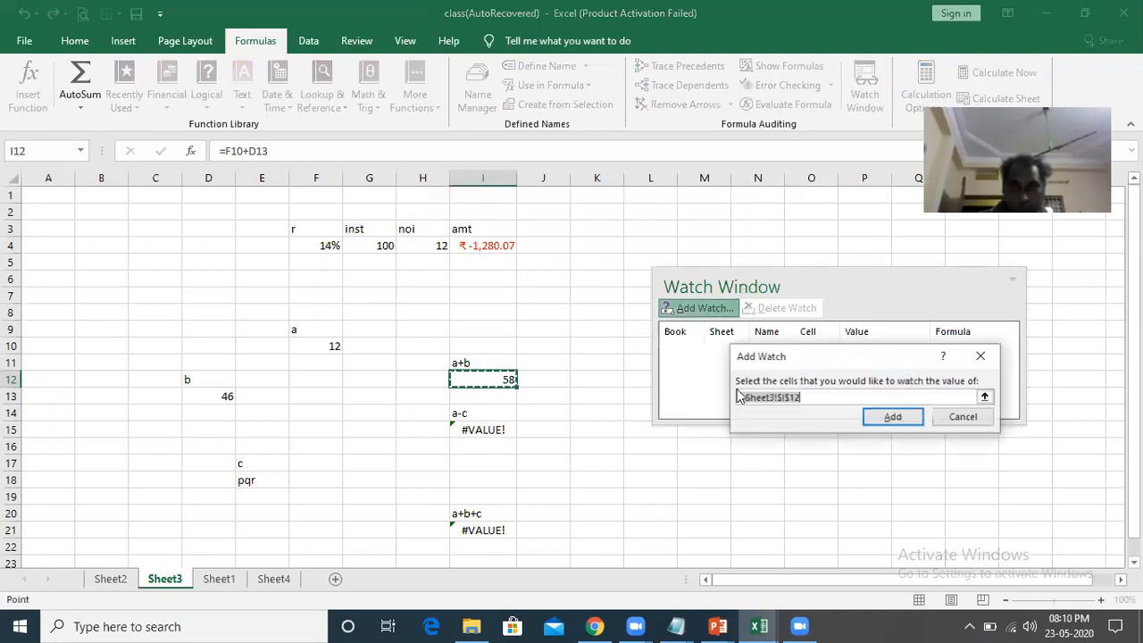
pyautogui.click(832, 398)
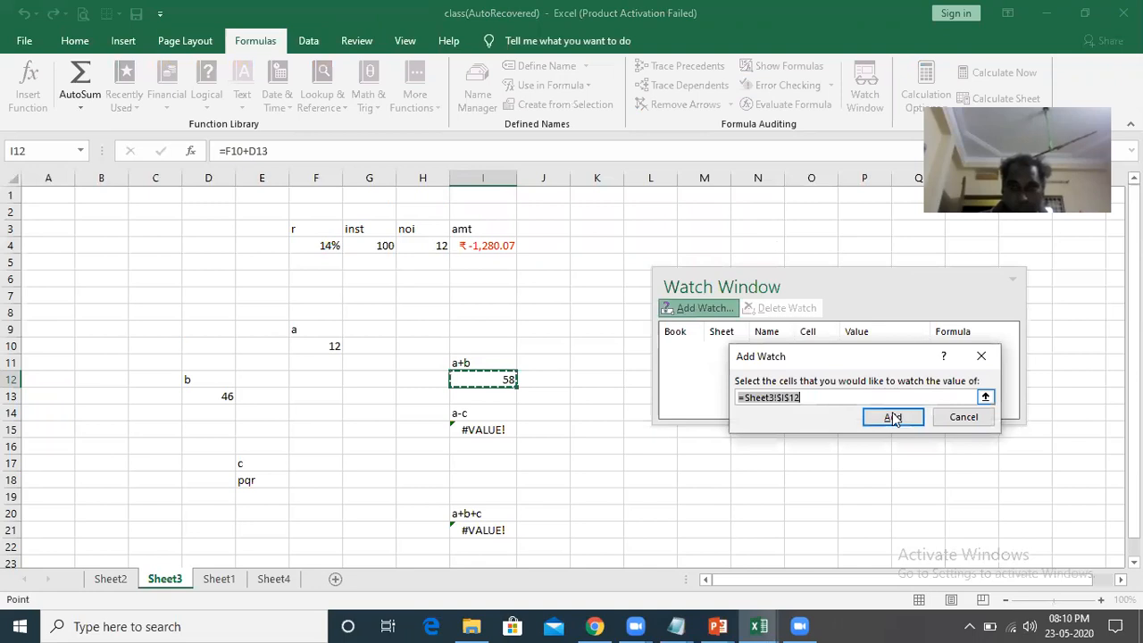
pyautogui.press('Return')
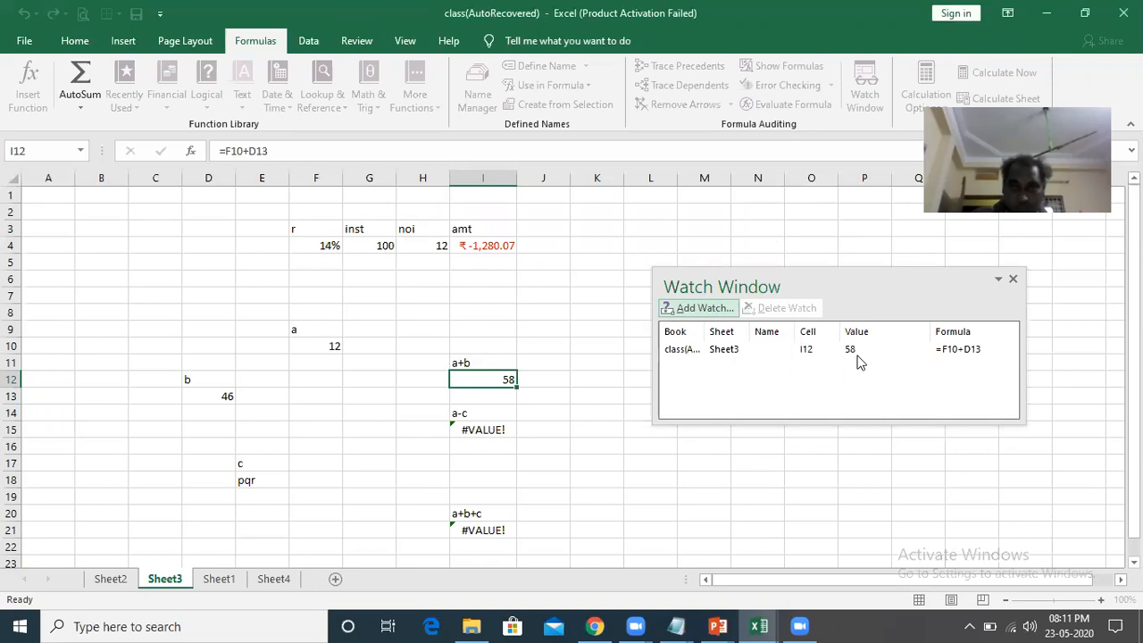
pyautogui.click(831, 485)
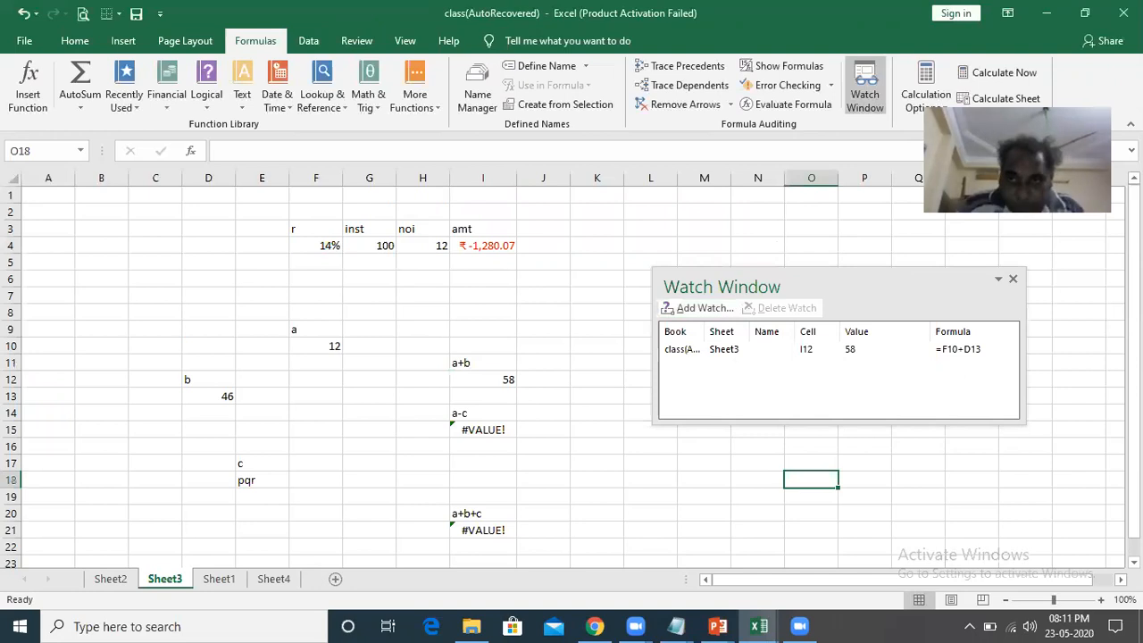
# - Set the value of a in F10 to 99 while the watch on I12 is active
pyautogui.scroll(-6, 831, 485)
pyautogui.scroll(-4, 946, 367)
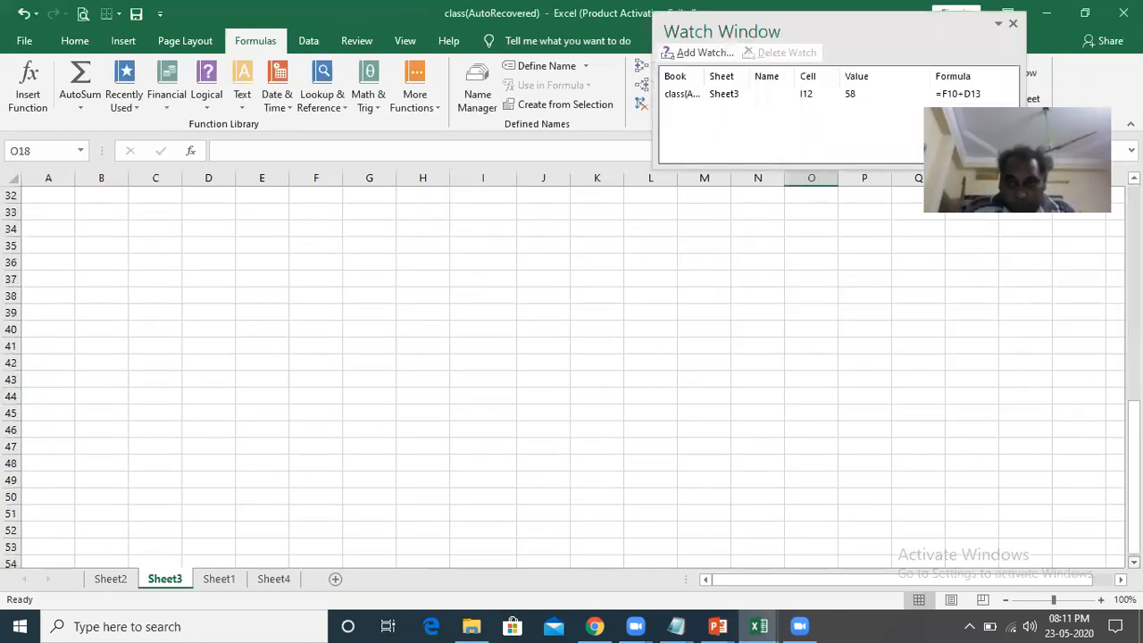
pyautogui.scroll(-2, 830, 98)
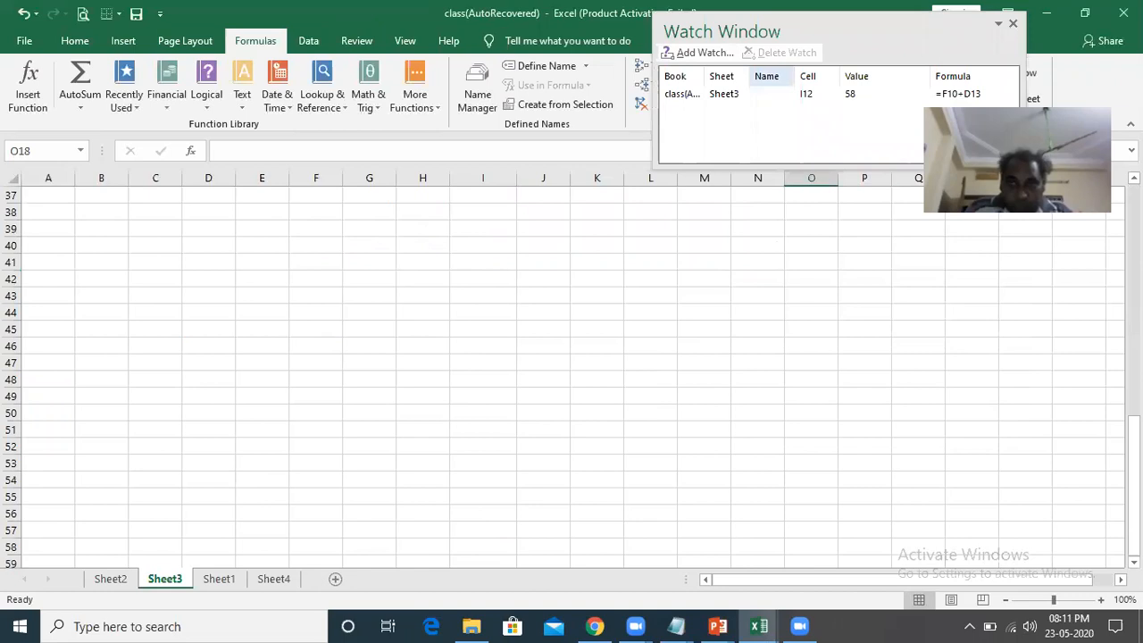
pyautogui.scroll(1, 572, 371)
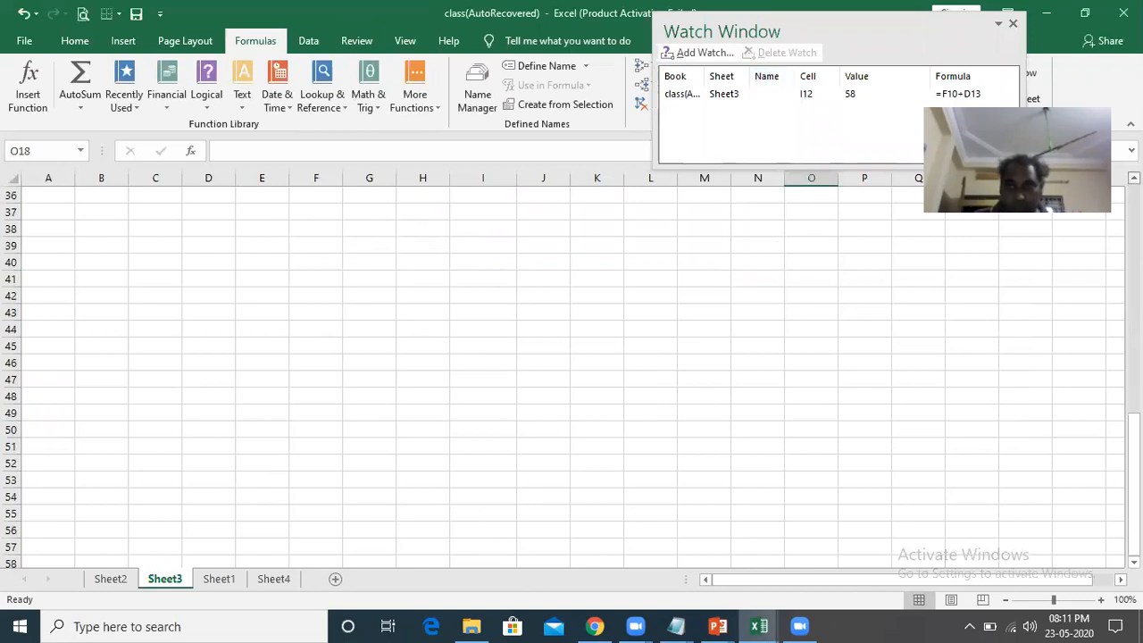
pyautogui.scroll(8, 571, 371)
pyautogui.scroll(4, 571, 371)
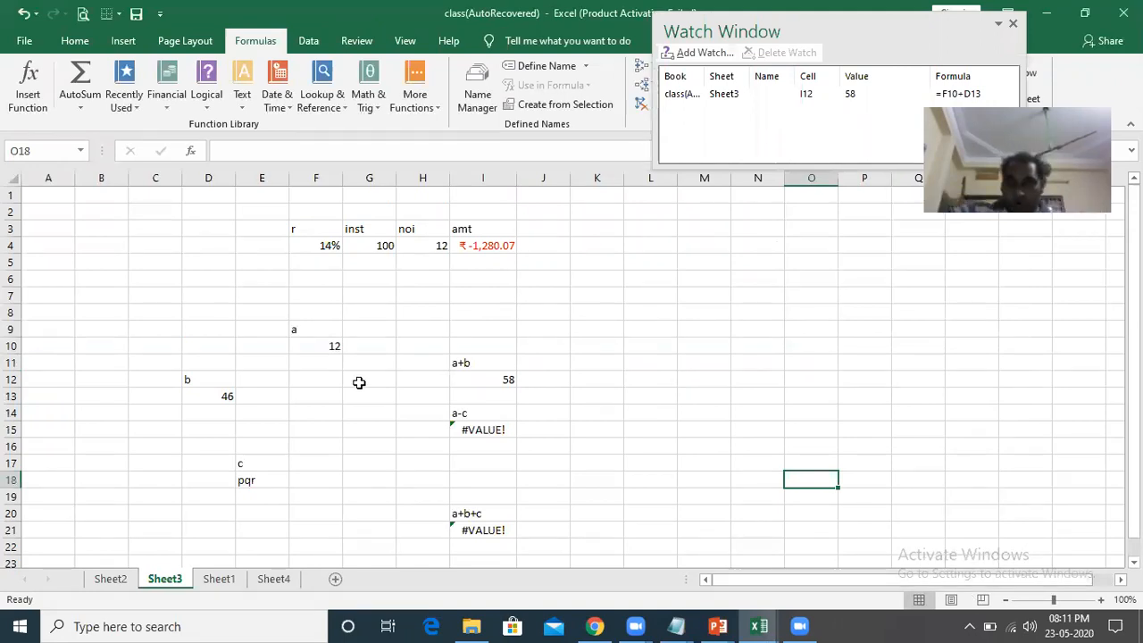
pyautogui.click(319, 345)
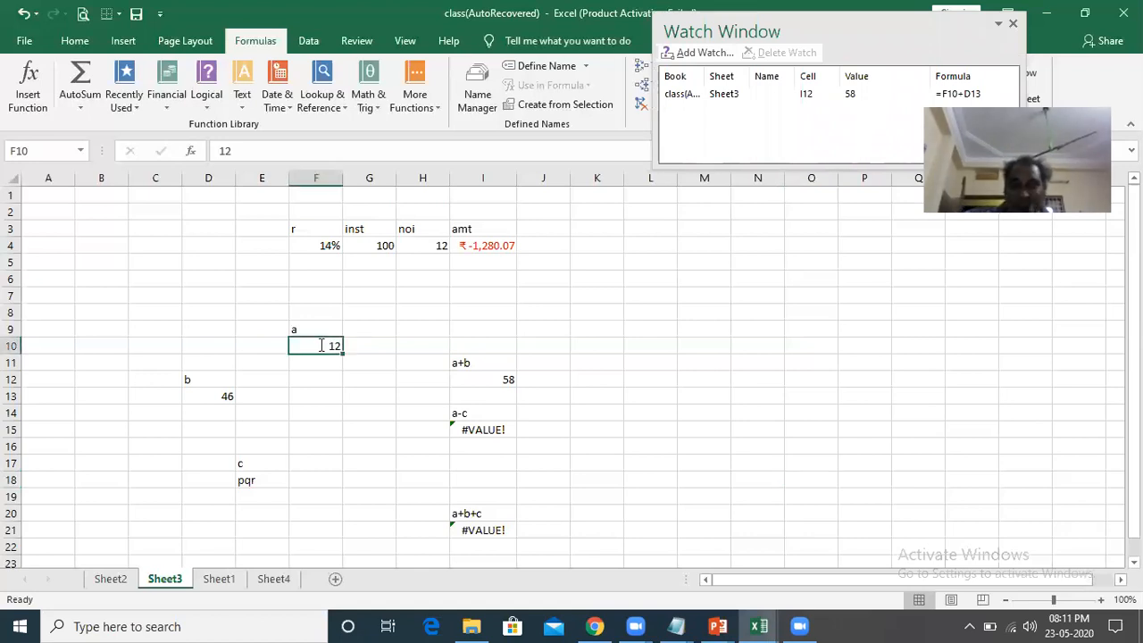
pyautogui.write('99')
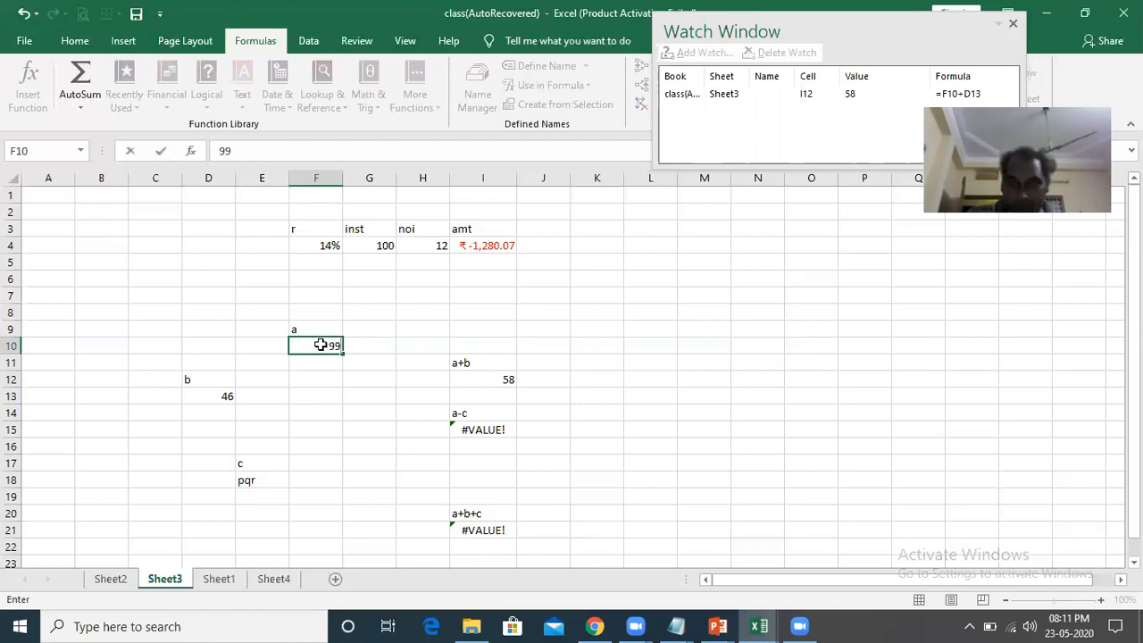
pyautogui.press('Return')
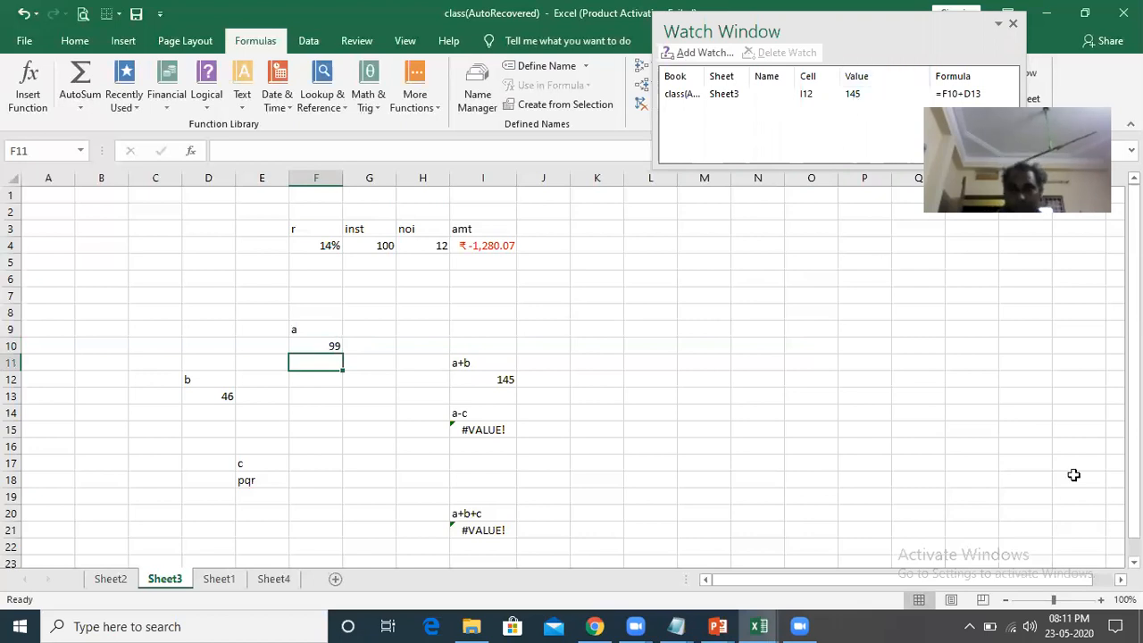
# - Enter the formula =F10/D13 in H42, far below the data, to divide a by b
pyautogui.click(321, 345)
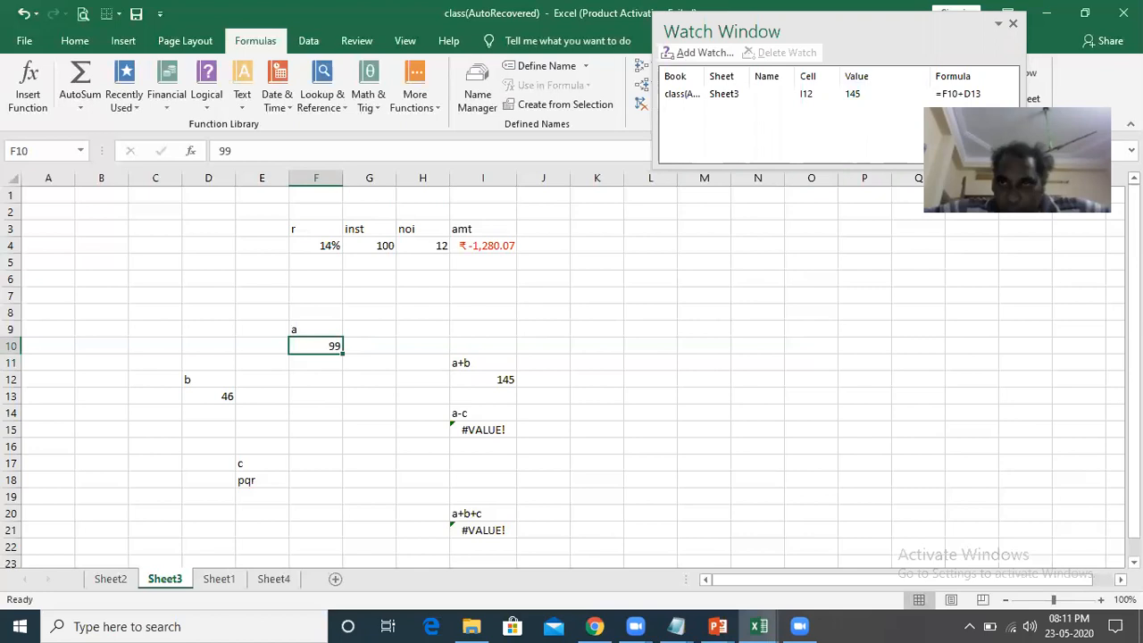
pyautogui.scroll(-4, 571, 370)
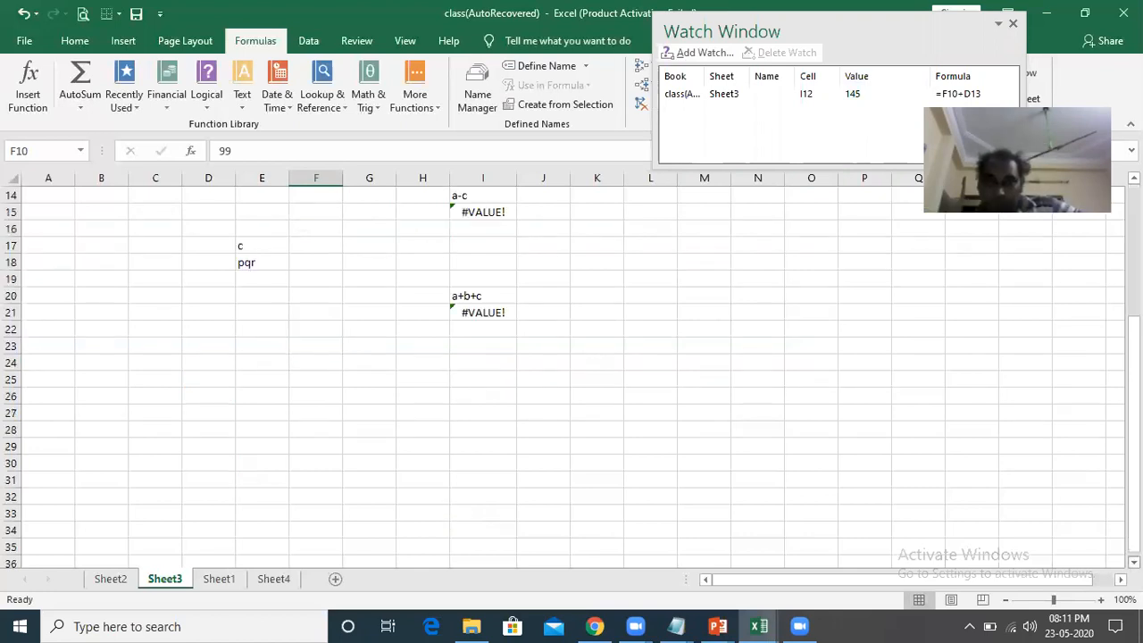
pyautogui.scroll(-5, 554, 443)
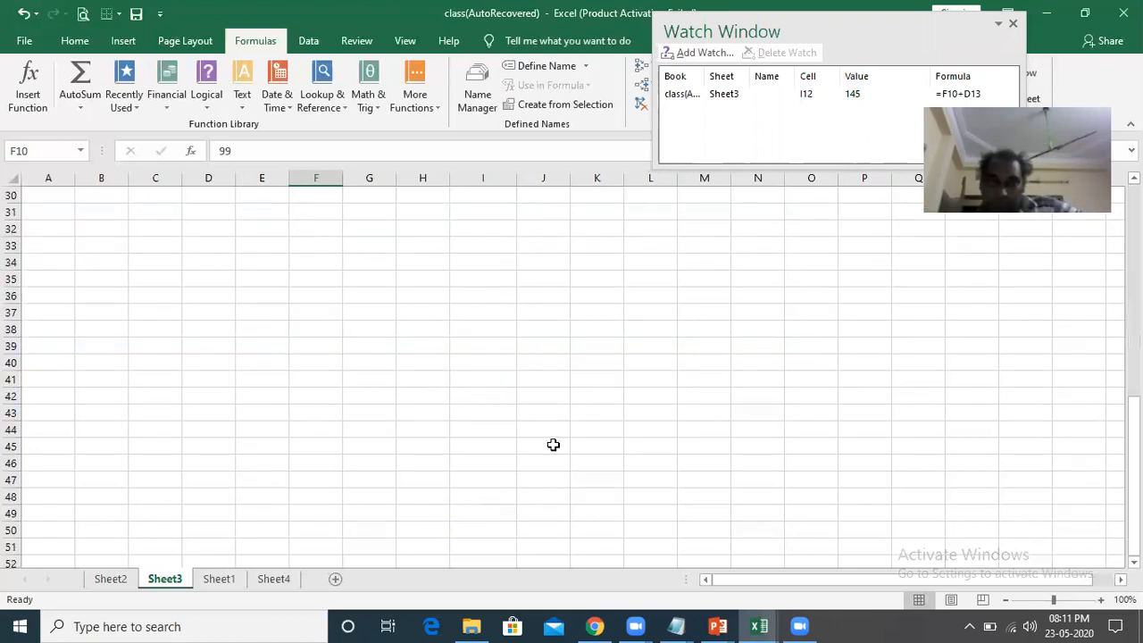
pyautogui.click(429, 395)
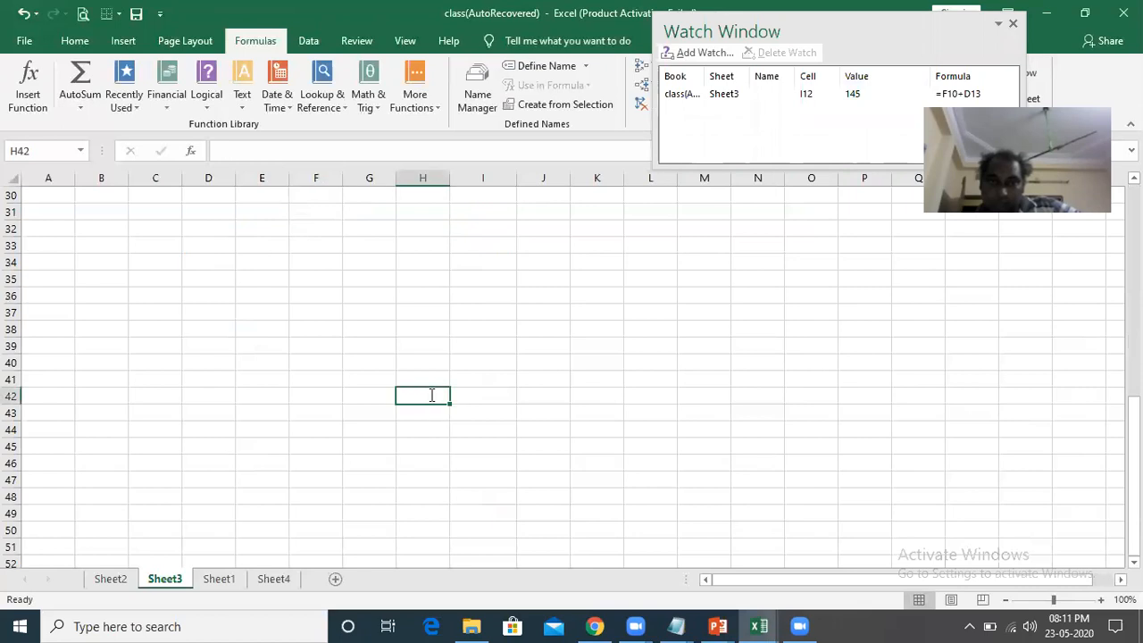
pyautogui.write('=')
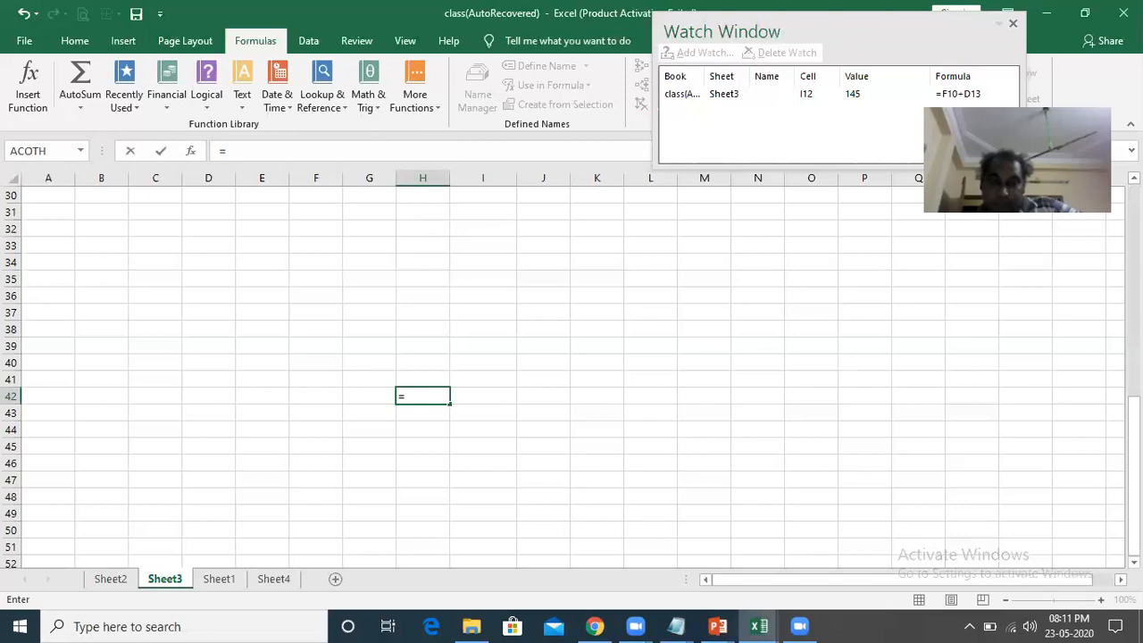
pyautogui.scroll(3, 571, 370)
pyautogui.scroll(5, 572, 371)
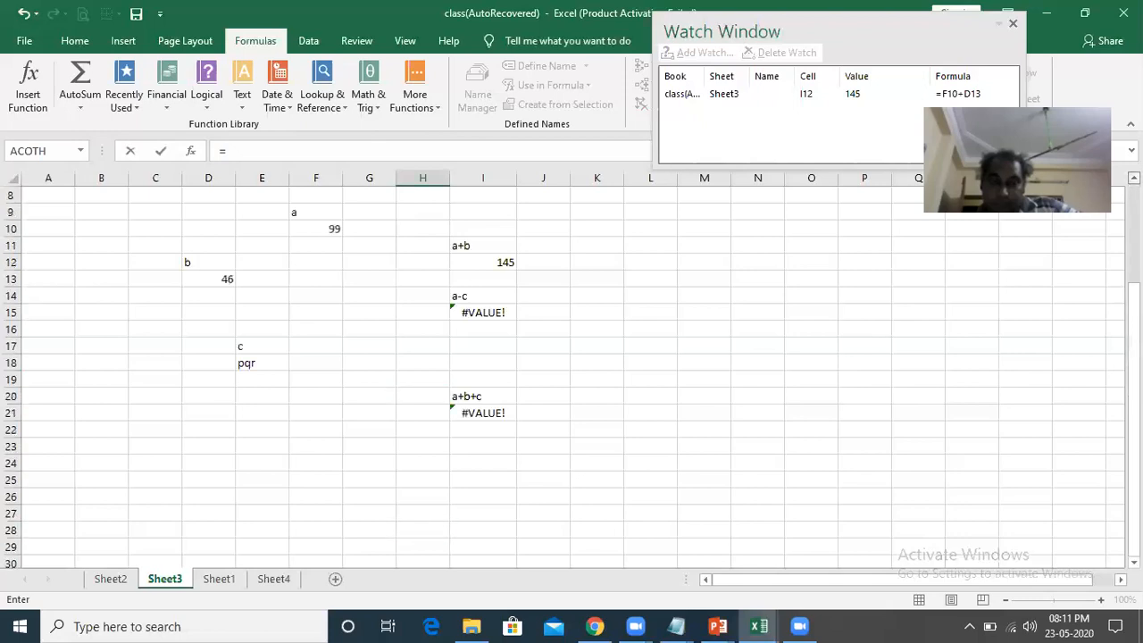
pyautogui.scroll(2, 316, 331)
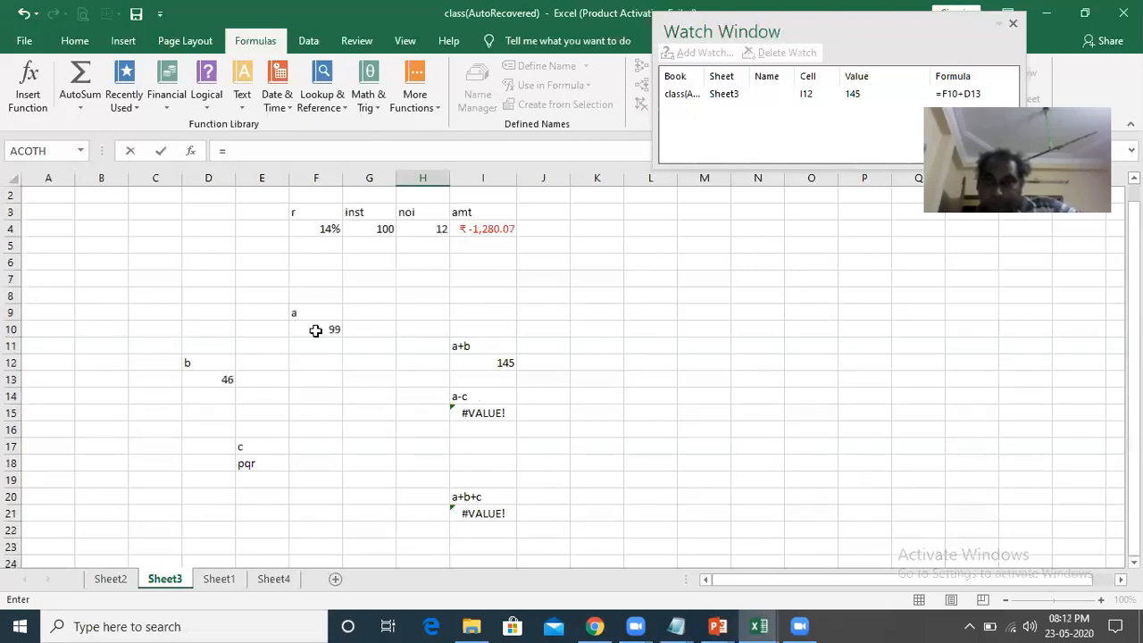
pyautogui.click(315, 331)
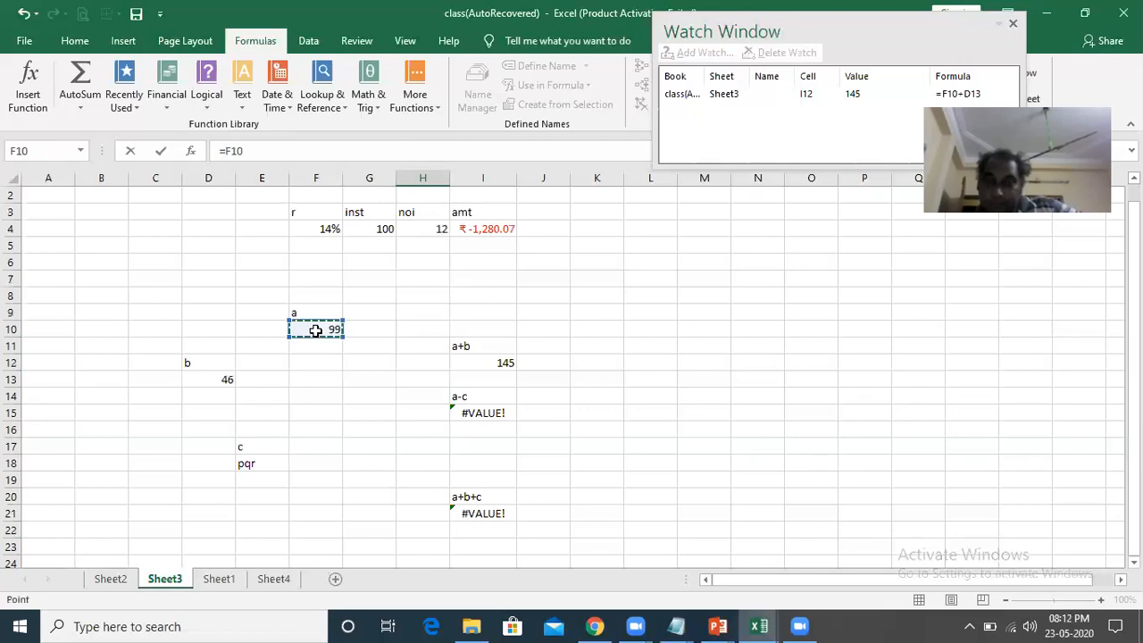
pyautogui.click(257, 152)
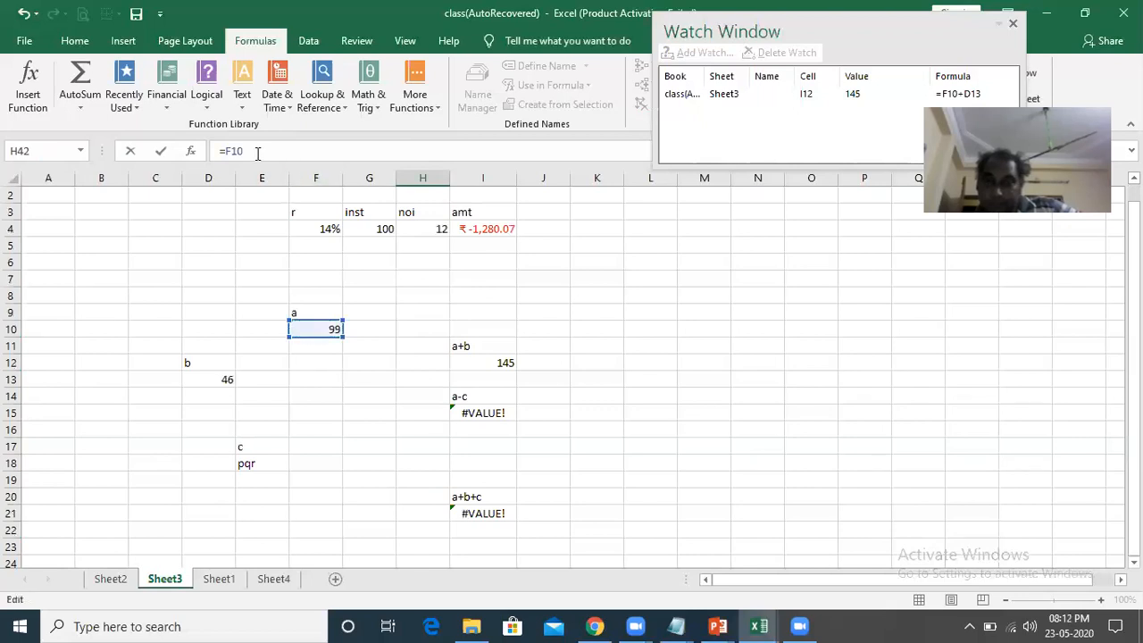
pyautogui.write('/')
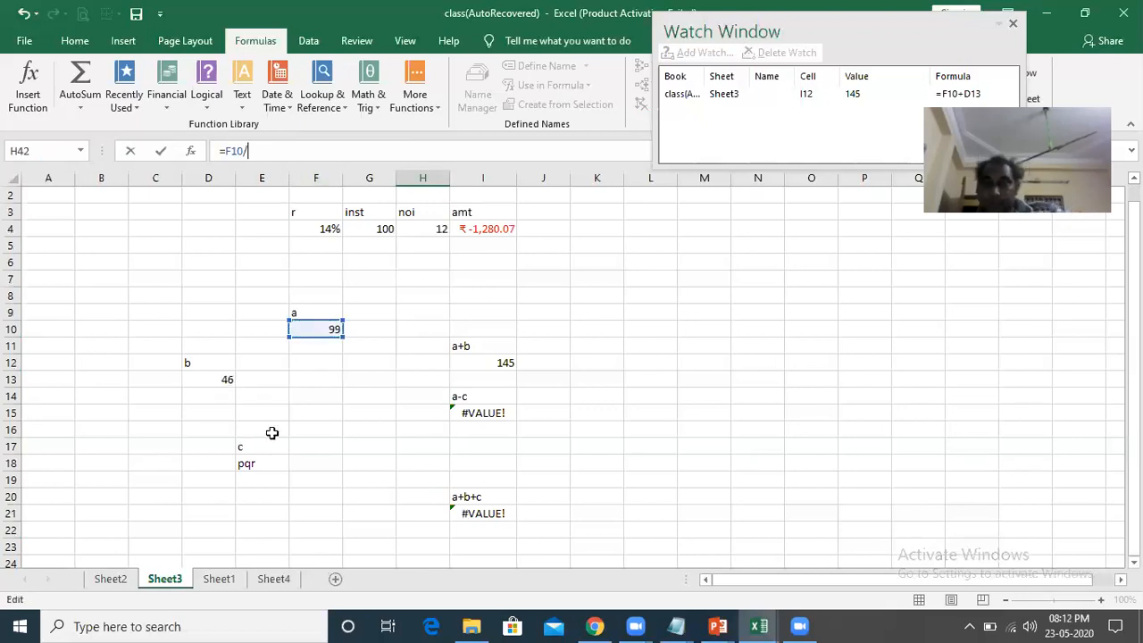
pyautogui.click(219, 380)
pyautogui.press('Return')
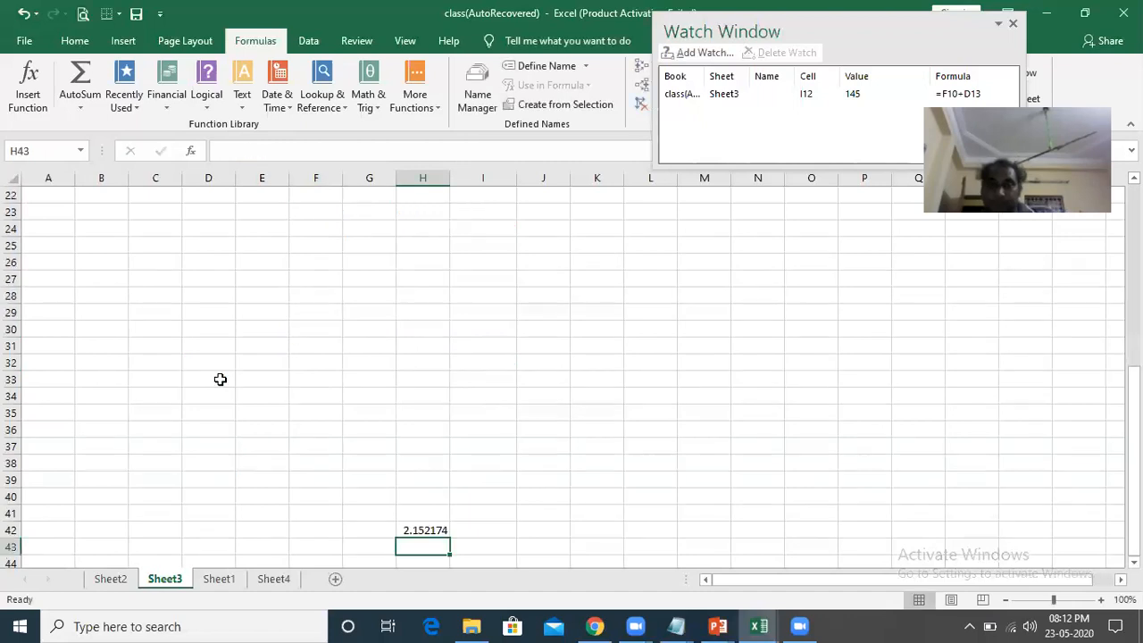
# - Add a watch on the division result in H42 and return to the data at the start of Sheet3
pyautogui.click(409, 531)
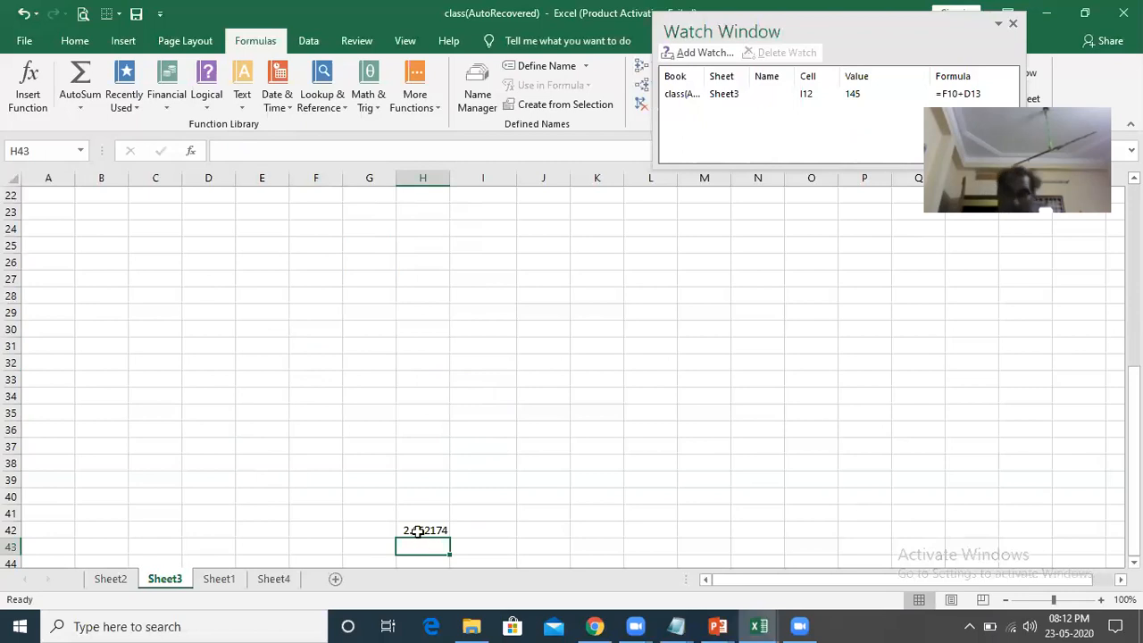
pyautogui.click(694, 53)
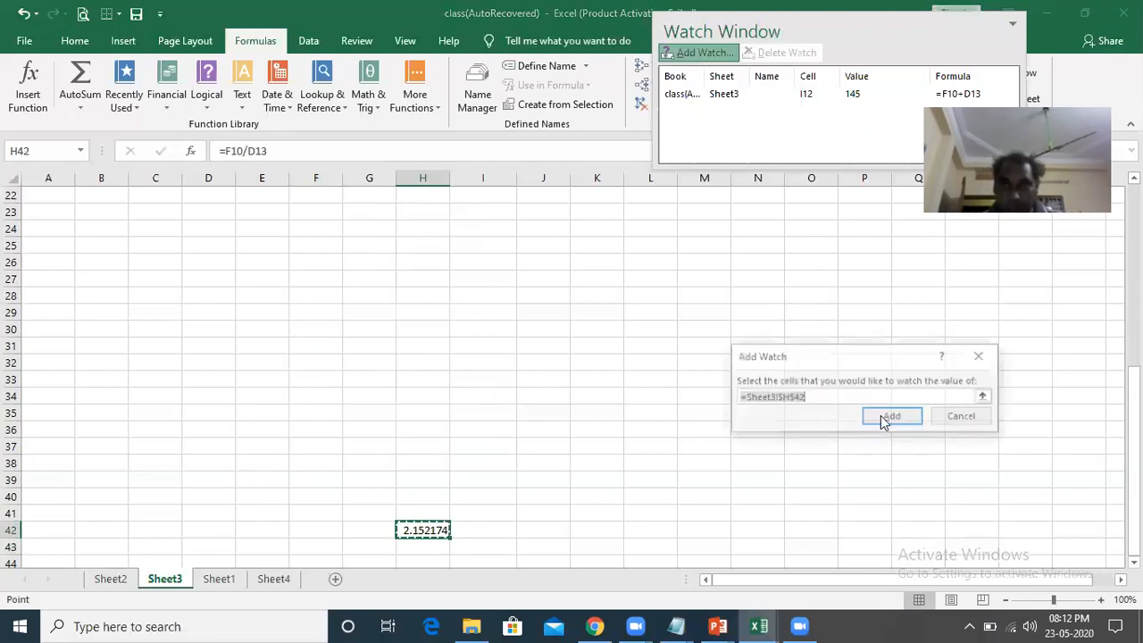
pyautogui.press('Return')
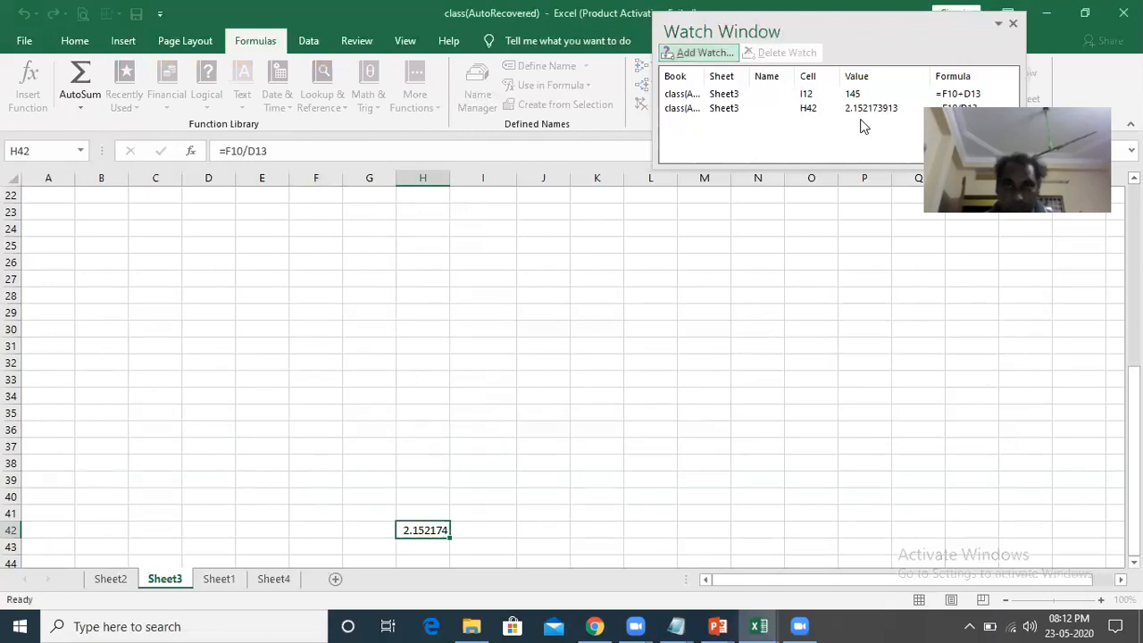
pyautogui.click(757, 296)
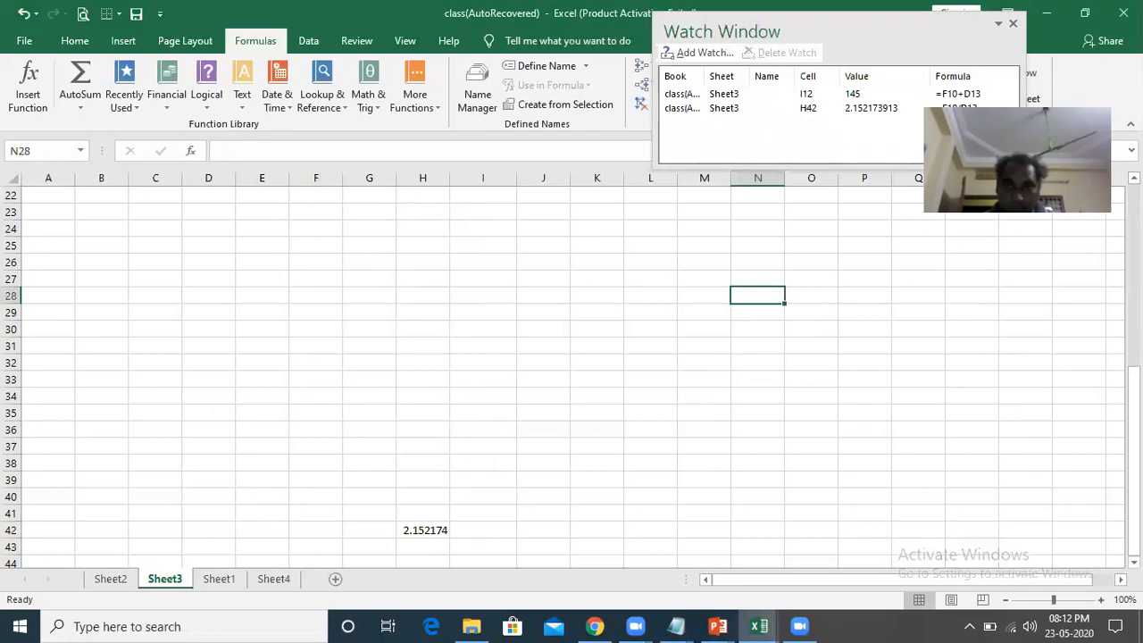
pyautogui.scroll(7, 571, 370)
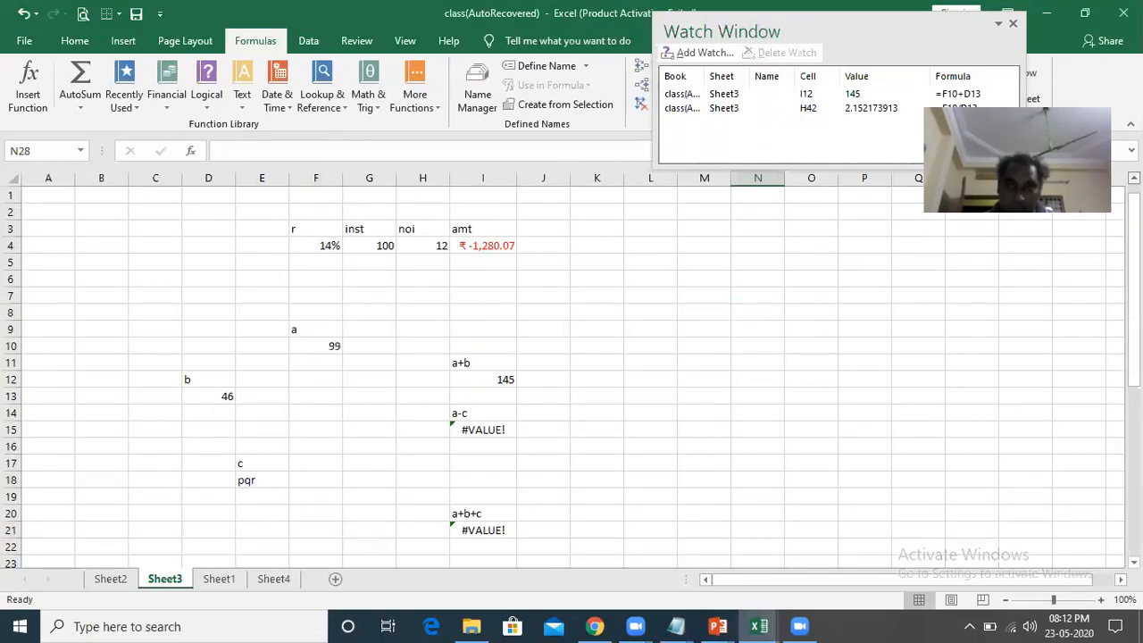
# - Set the value of a in F10 to 123 while the watches on I12 and H42 are active
pyautogui.click(315, 346)
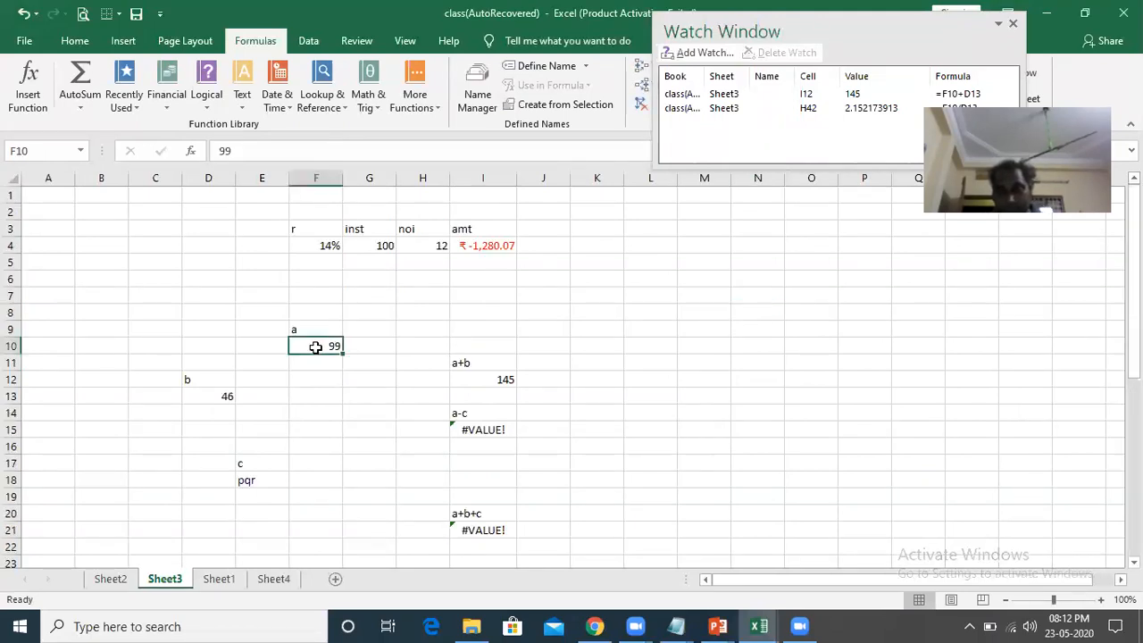
pyautogui.write('123')
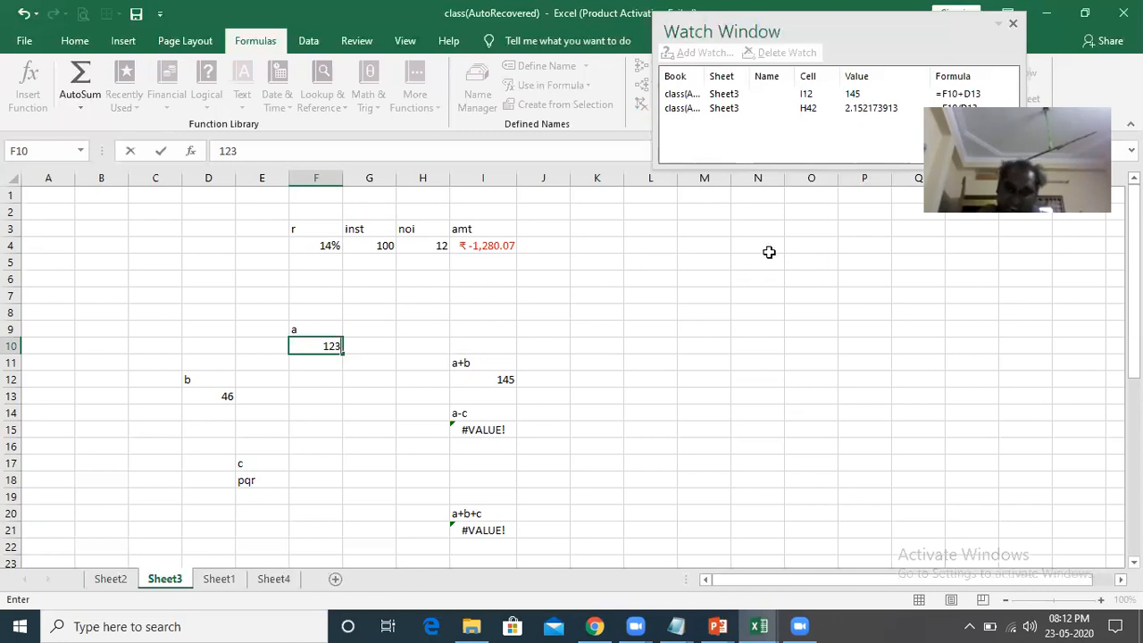
pyautogui.press('Return')
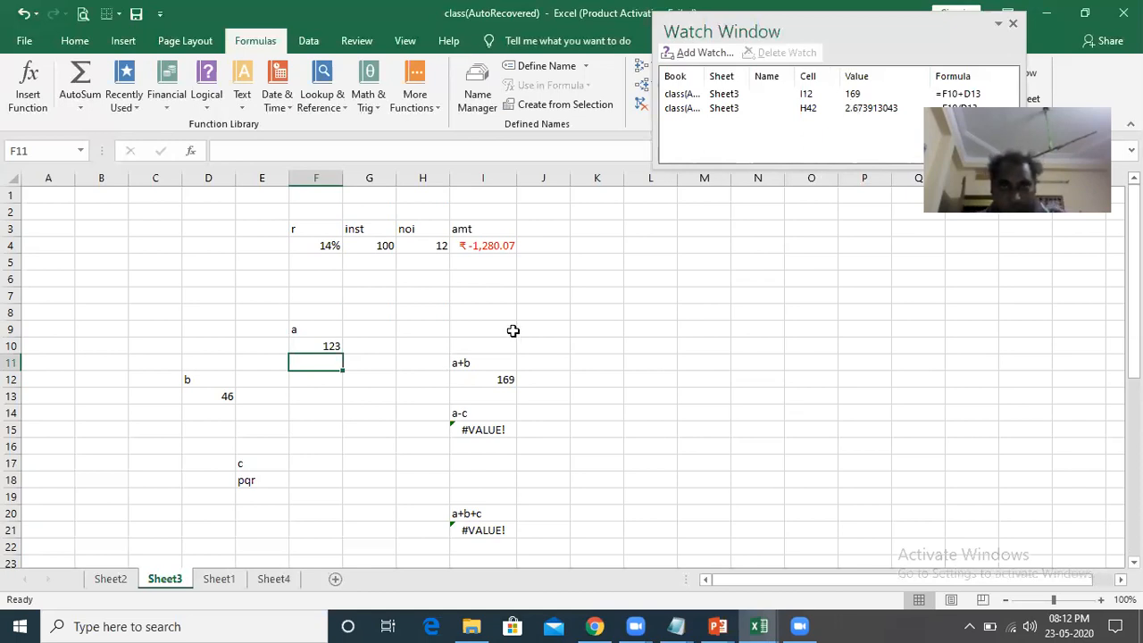
# - Jump back and forth between the watched cells I12 and H42 from their Watch Window entries, ending on H42
pyautogui.click(807, 95)
pyautogui.doubleClick(807, 95)
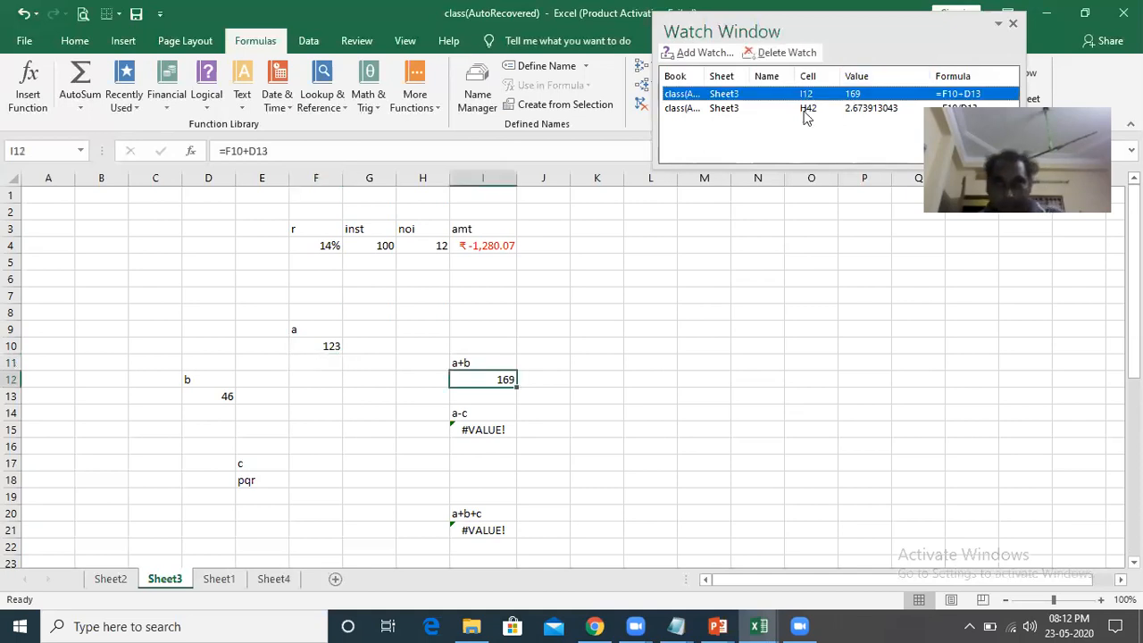
pyautogui.doubleClick(797, 108)
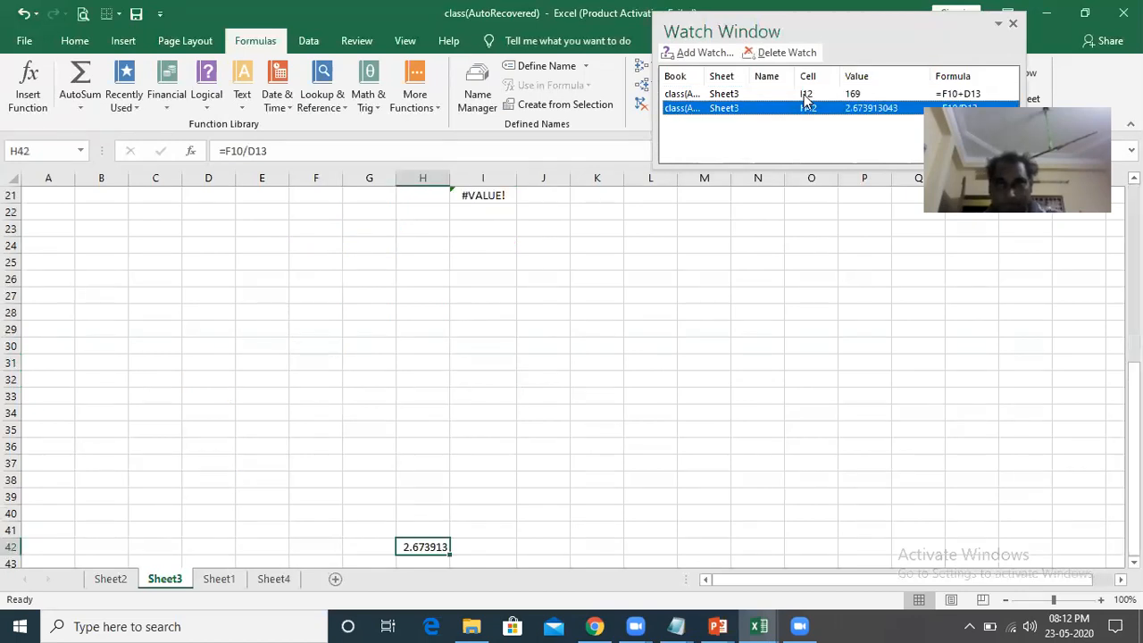
pyautogui.doubleClick(803, 94)
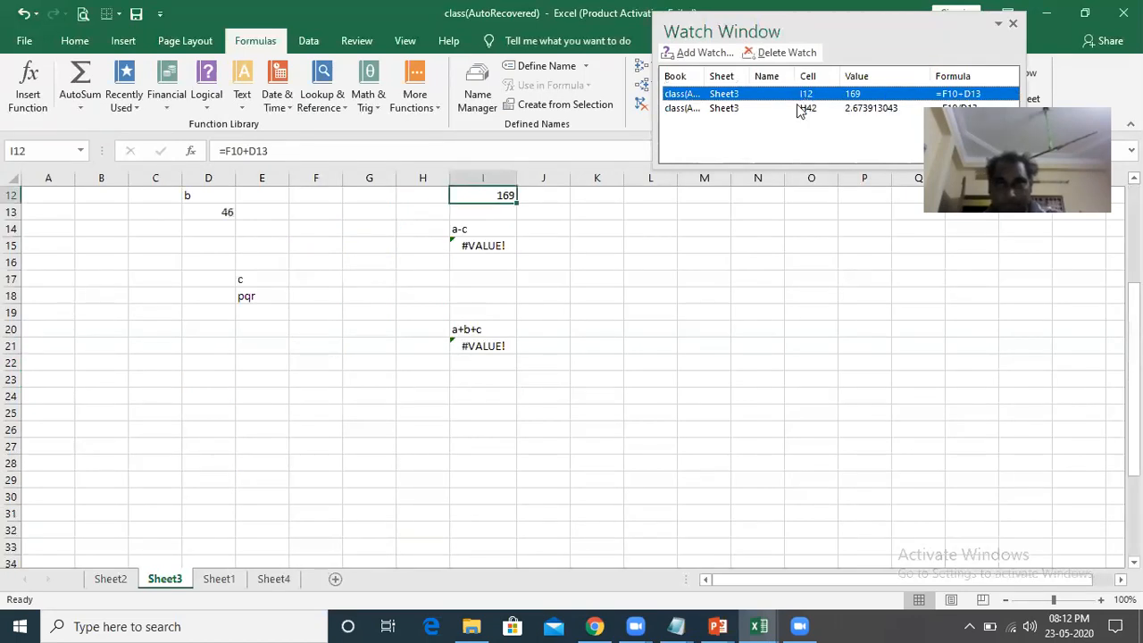
pyautogui.doubleClick(815, 108)
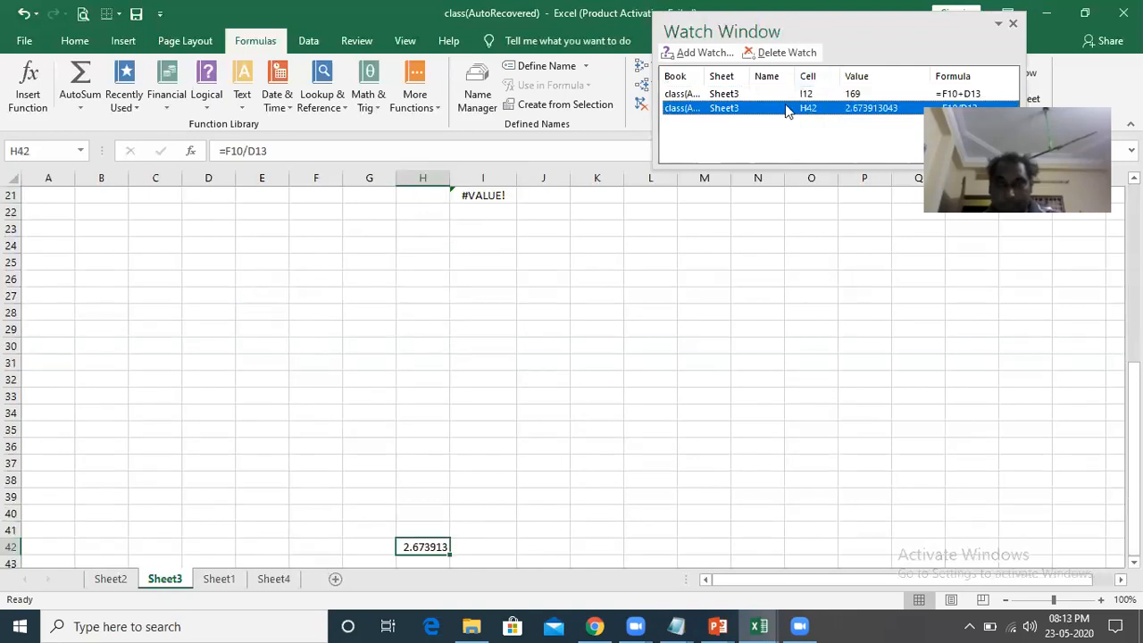
# - Delete the watches on H42 and I12, then close the Watch Window and select an empty cell
pyautogui.click(782, 54)
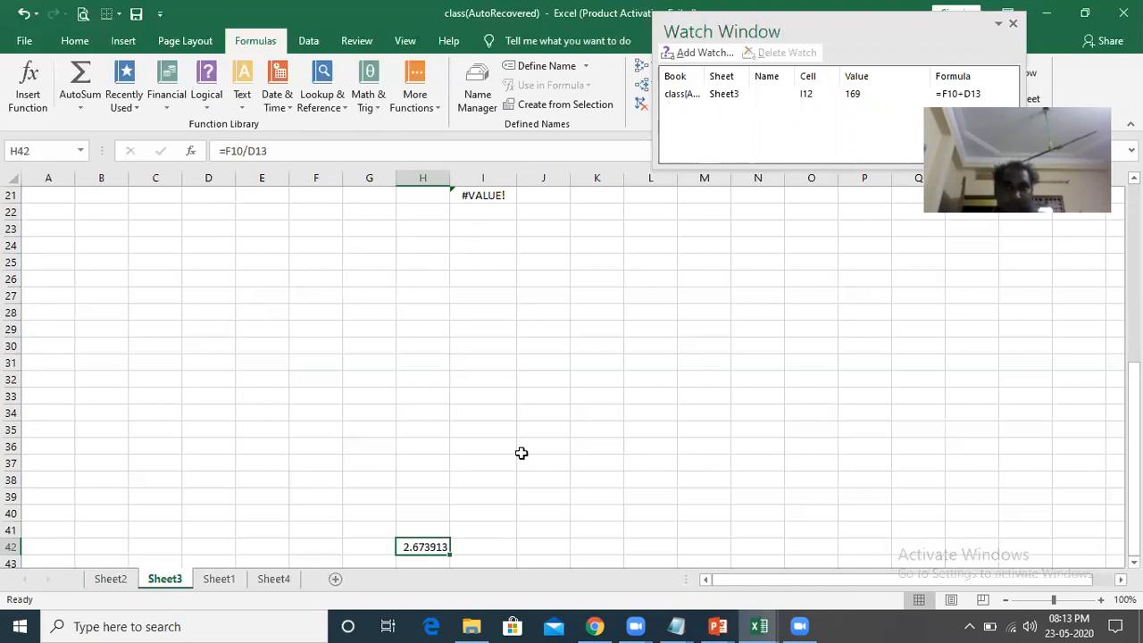
pyautogui.click(725, 95)
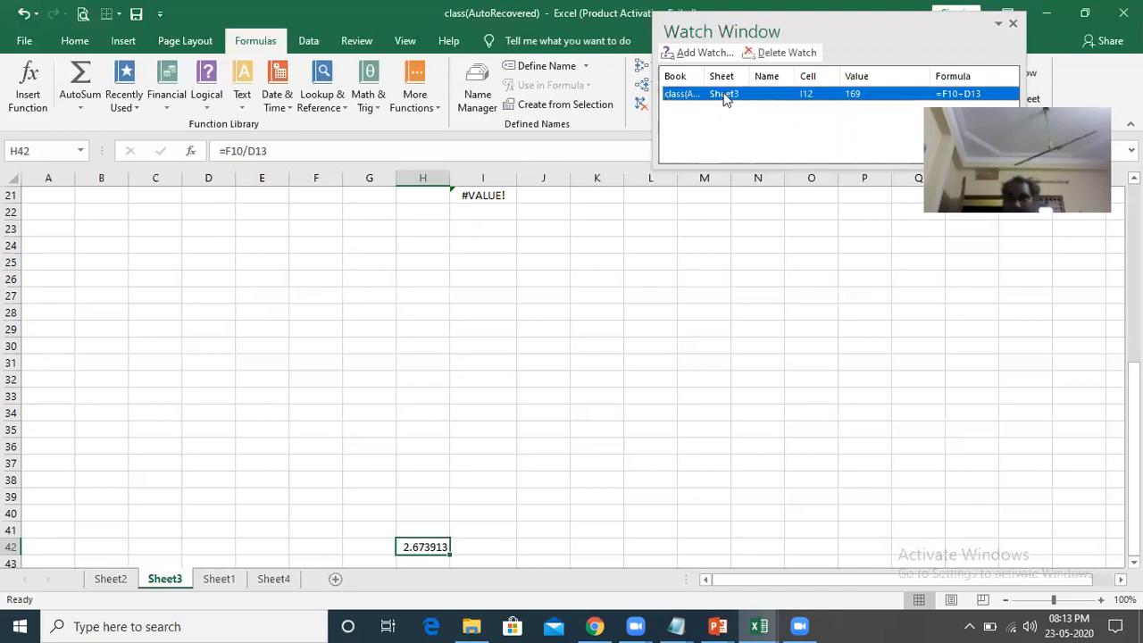
pyautogui.click(775, 53)
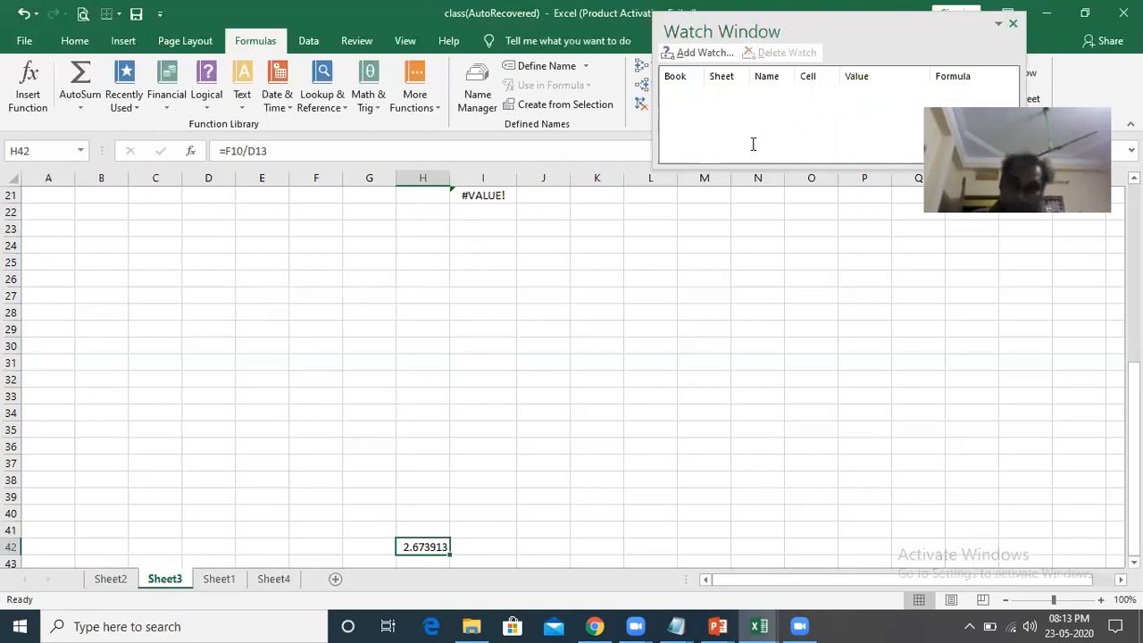
pyautogui.click(757, 346)
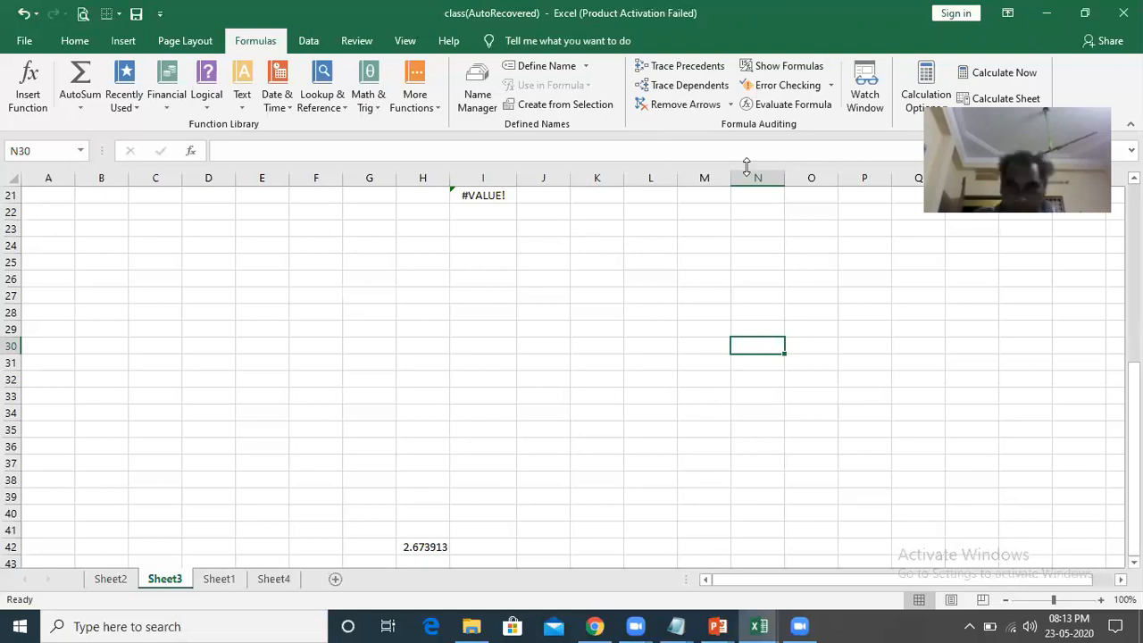
pyautogui.click(599, 319)
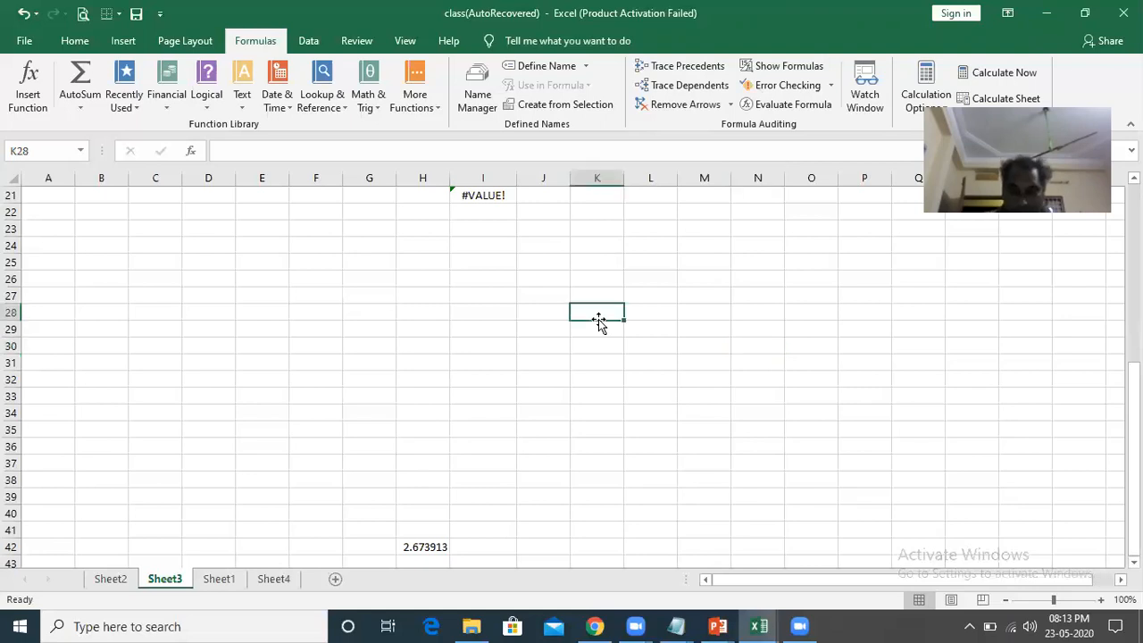
pyautogui.click(690, 343)
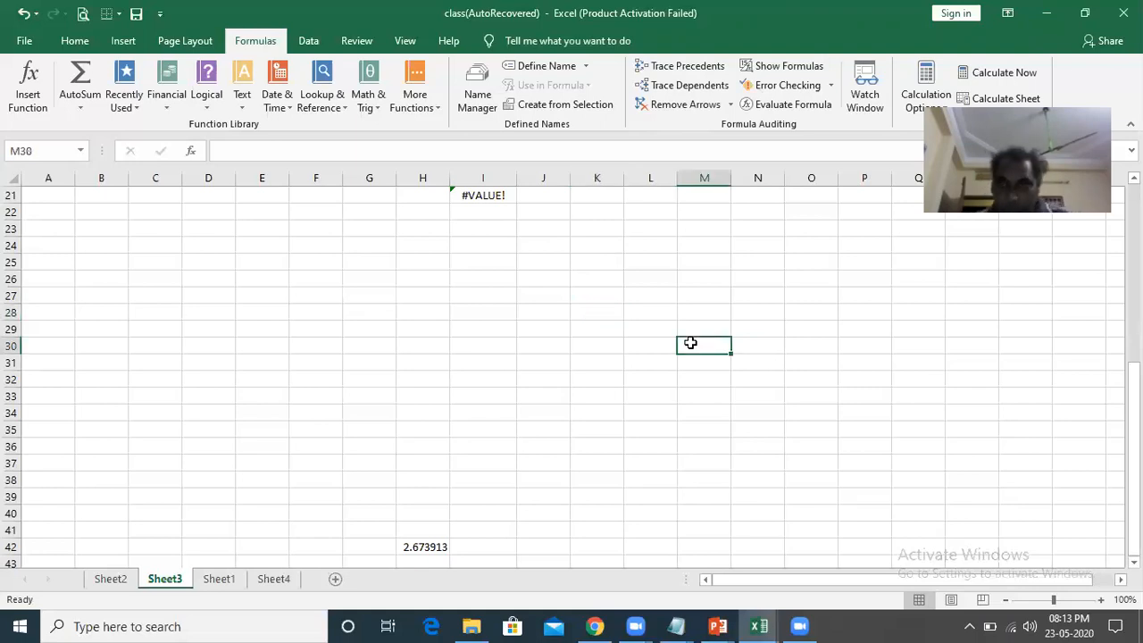